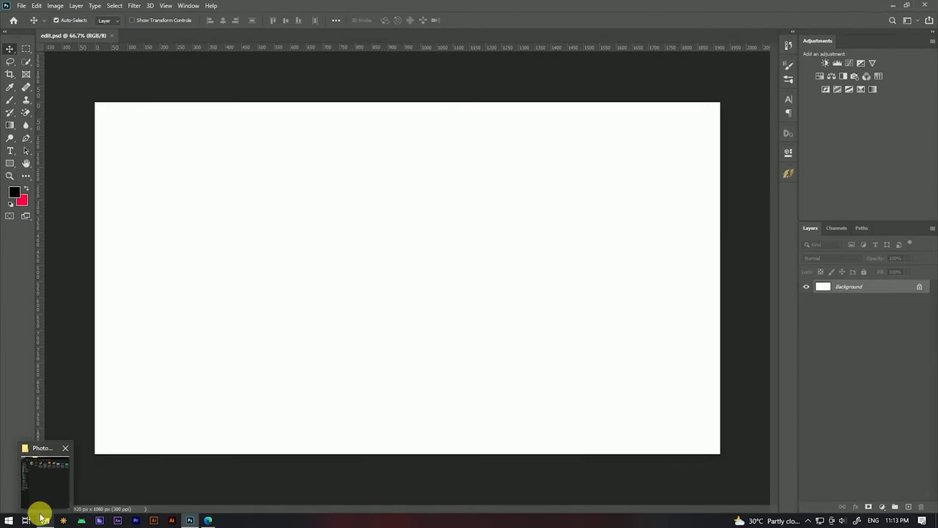
- Drag the incandescent light-bulb photo from File Explorer onto the blank white canvas
{"action": "left_click", "coordinate": [72, 486]}
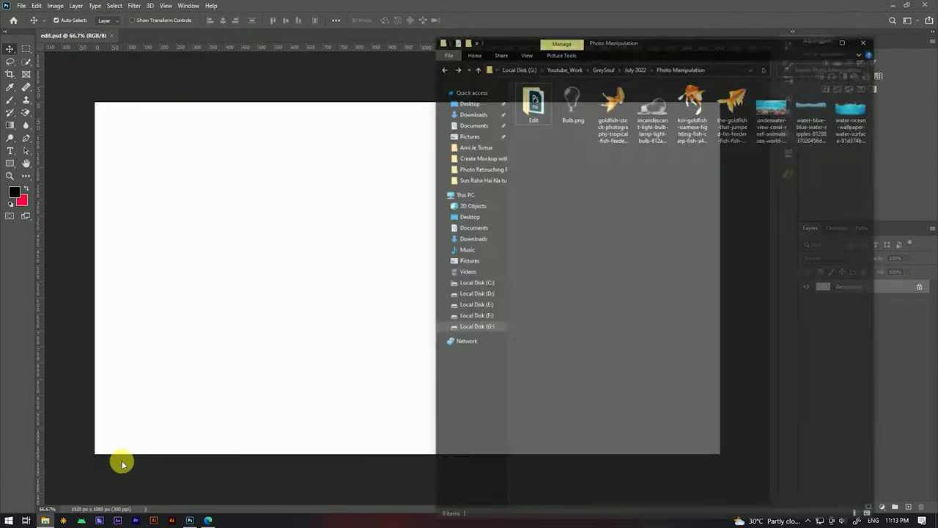
{"action": "right_click", "coordinate": [750, 195]}
{"action": "left_click", "coordinate": [775, 236]}
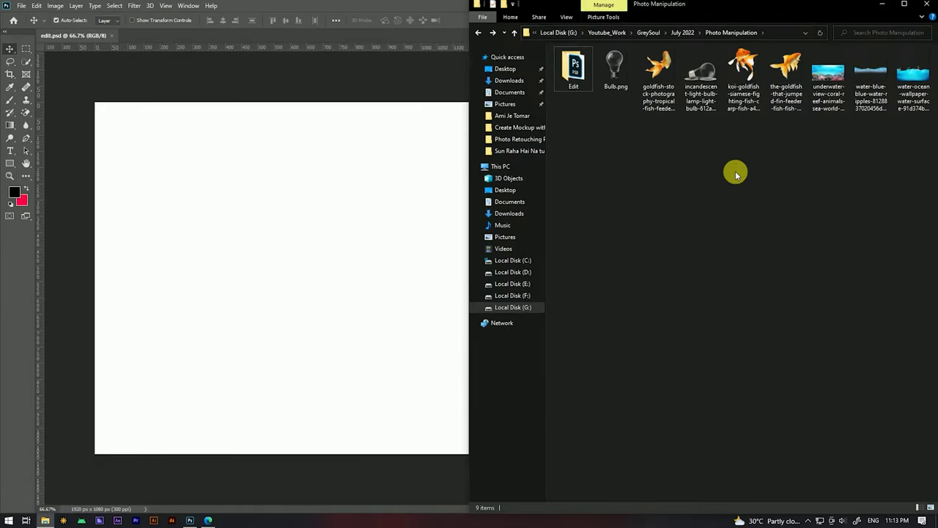
{"action": "left_click", "coordinate": [708, 68]}
{"action": "left_click_drag", "start_coordinate": [708, 71], "coordinate": [349, 222]}
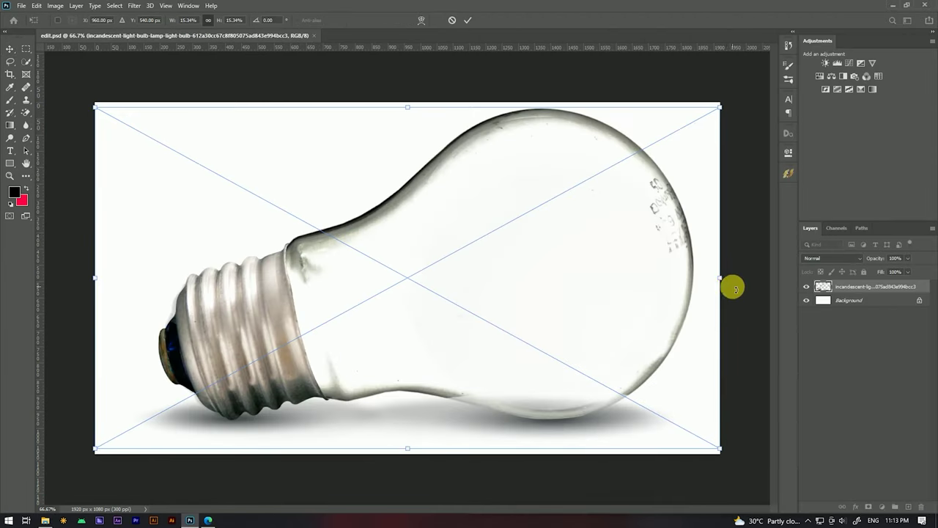
- Resize the bulb, flip it horizontally, nudge it right, and commit the transform
{"action": "left_click_drag", "start_coordinate": [720, 278], "coordinate": [625, 279]}
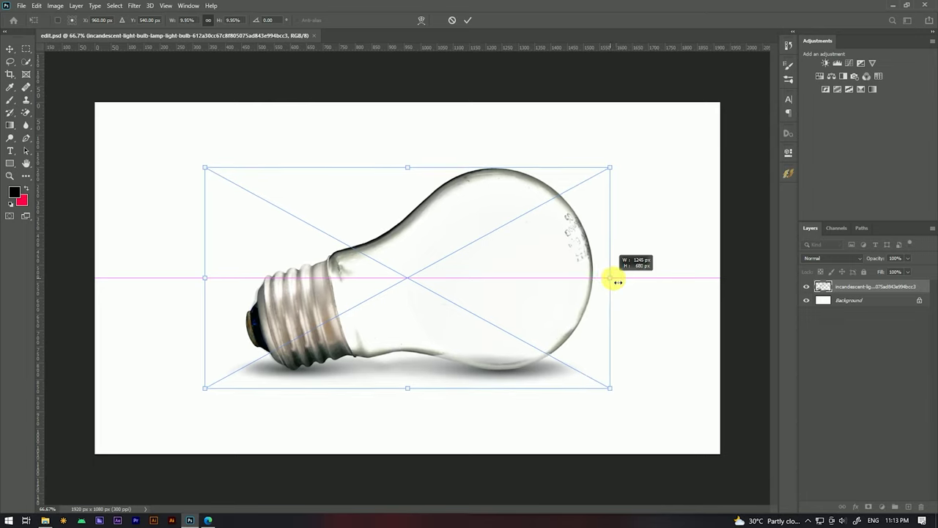
{"action": "right_click", "coordinate": [535, 246]}
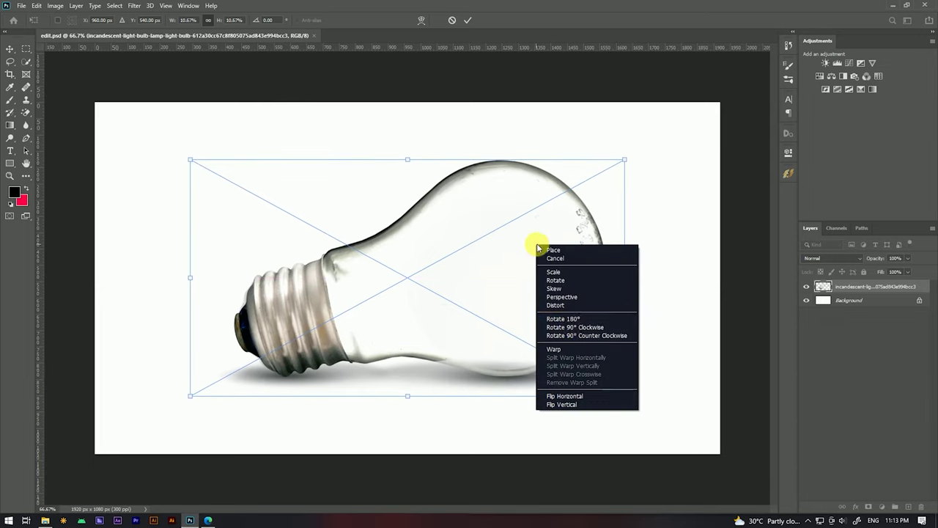
{"action": "left_click", "coordinate": [574, 396]}
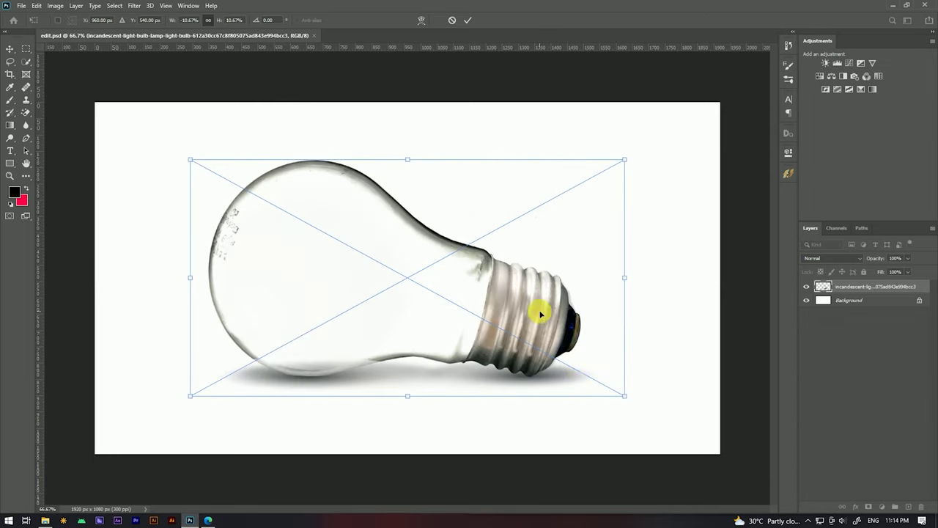
{"action": "left_click_drag", "start_coordinate": [529, 327], "coordinate": [542, 327]}
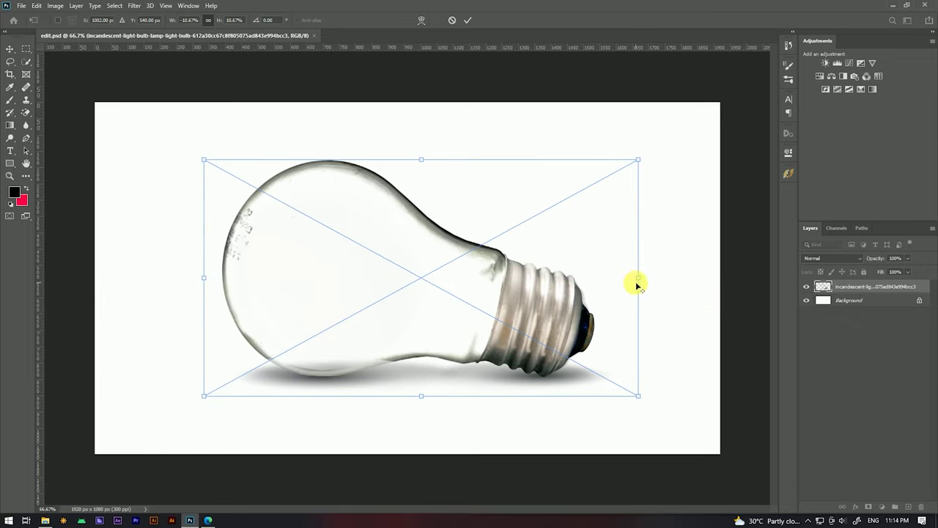
{"action": "left_click_drag", "start_coordinate": [645, 283], "coordinate": [658, 281]}
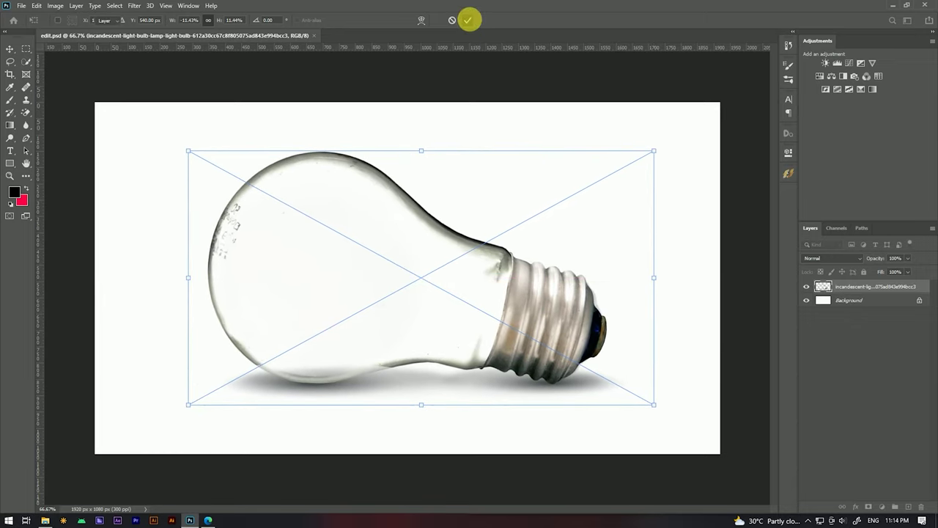
{"action": "left_click", "coordinate": [467, 19]}
{"action": "double_click", "coordinate": [880, 287]}
{"action": "type", "text": "Bulb"}
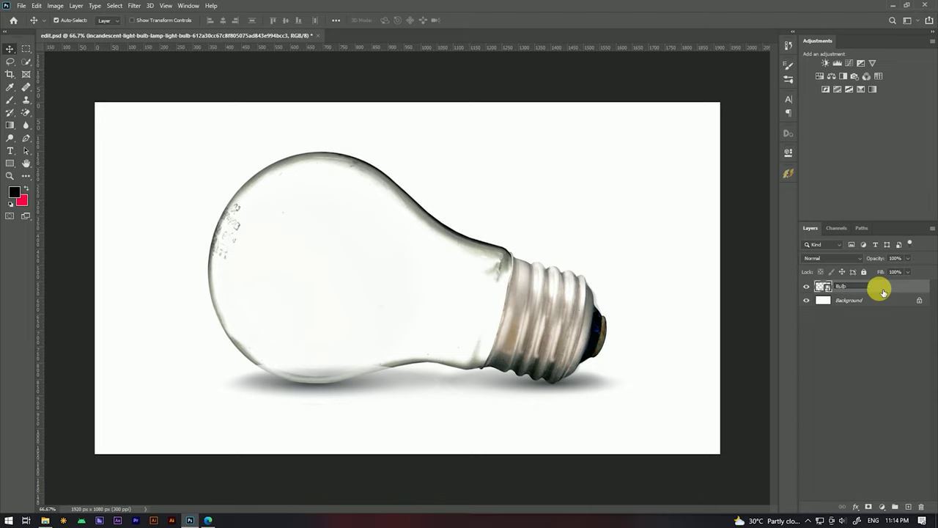
- Name the placed layer 'Bulb'
{"action": "key", "text": "Return"}
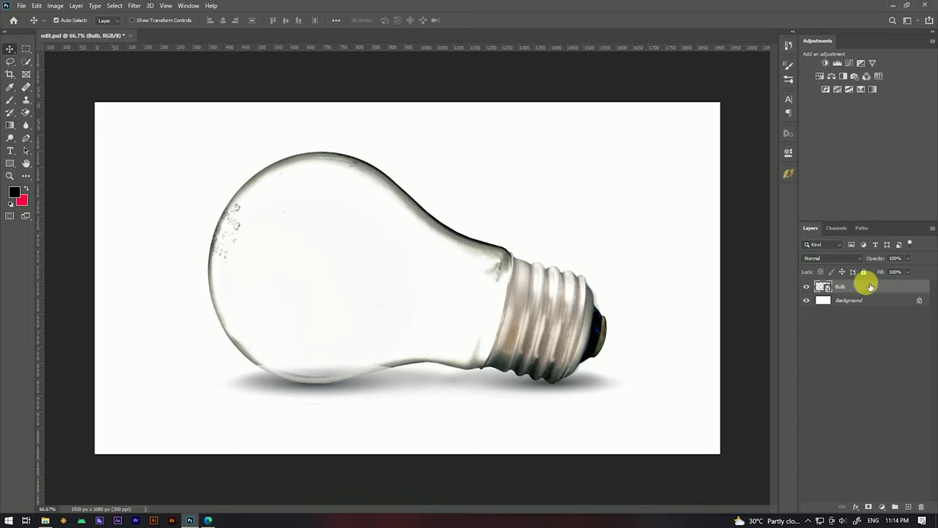
{"action": "scroll", "coordinate": [448, 288], "scroll_direction": "up", "scroll_amount": 3}
{"action": "scroll", "coordinate": [507, 247], "scroll_direction": "down", "scroll_amount": 2}
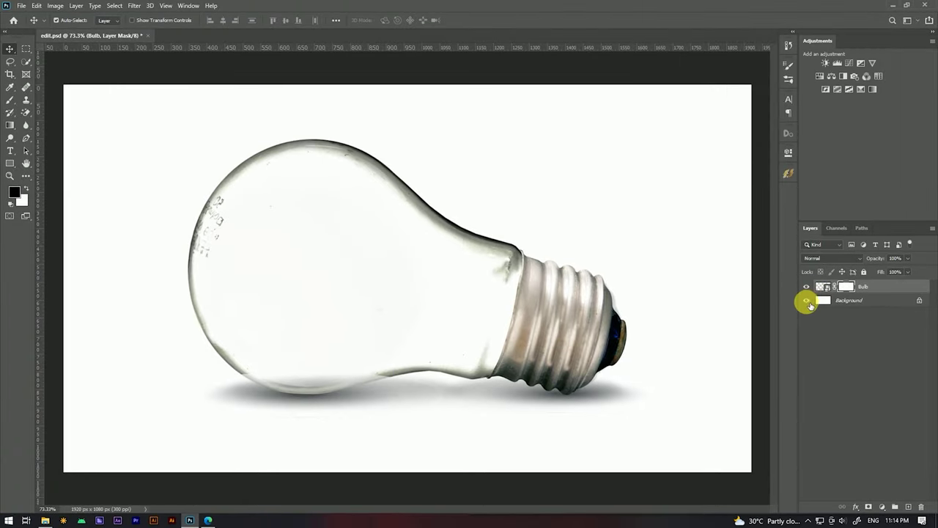
- Hide the white Background layer and fit the whole canvas in view
{"action": "left_click", "coordinate": [807, 301]}
{"action": "scroll", "coordinate": [429, 288], "scroll_direction": "up", "scroll_amount": 5}
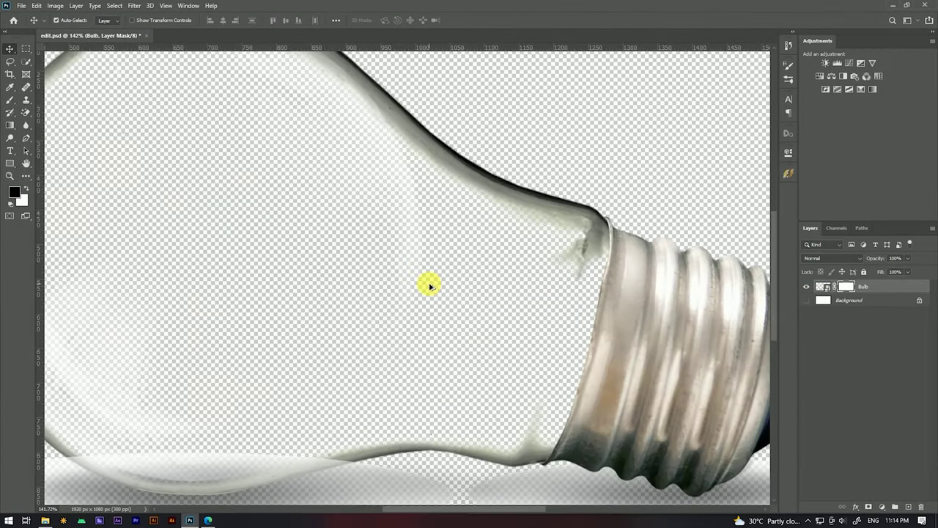
{"action": "scroll", "coordinate": [425, 286], "scroll_direction": "down", "scroll_amount": 3}
{"action": "key", "text": "ctrl+0"}
{"action": "scroll", "coordinate": [391, 338], "scroll_direction": "down", "scroll_amount": 1}
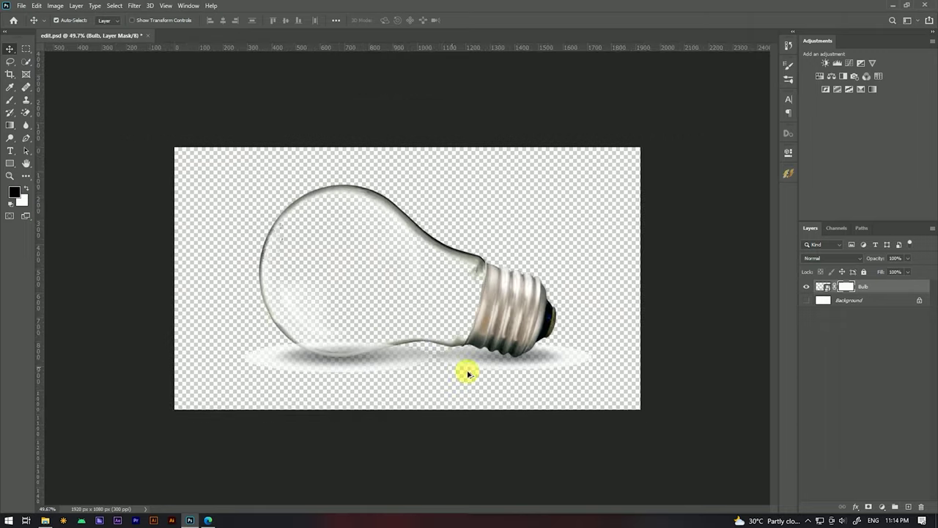
{"action": "scroll", "coordinate": [440, 366], "scroll_direction": "up", "scroll_amount": 2}
{"action": "scroll", "coordinate": [486, 366], "scroll_direction": "down", "scroll_amount": 1}
{"action": "scroll", "coordinate": [327, 357], "scroll_direction": "up", "scroll_amount": 3}
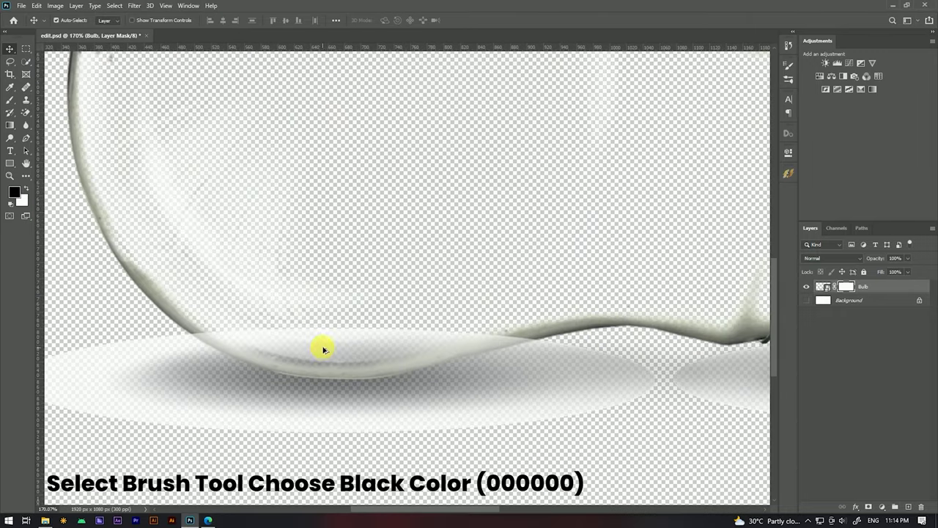
- Set up a 96 px brush with lowered opacity and flow reduced to 29%
{"action": "left_click", "coordinate": [10, 101]}
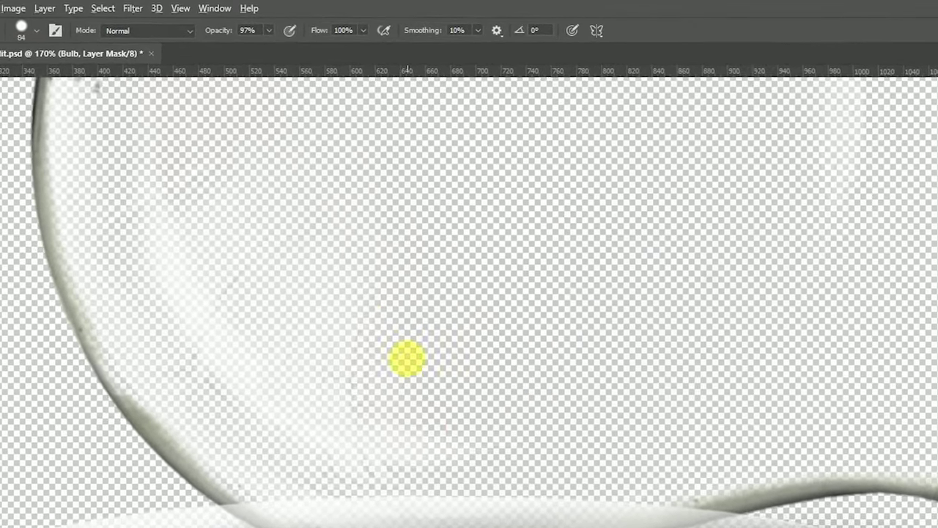
{"action": "left_click_drag", "start_coordinate": [407, 359], "coordinate": [443, 392]}
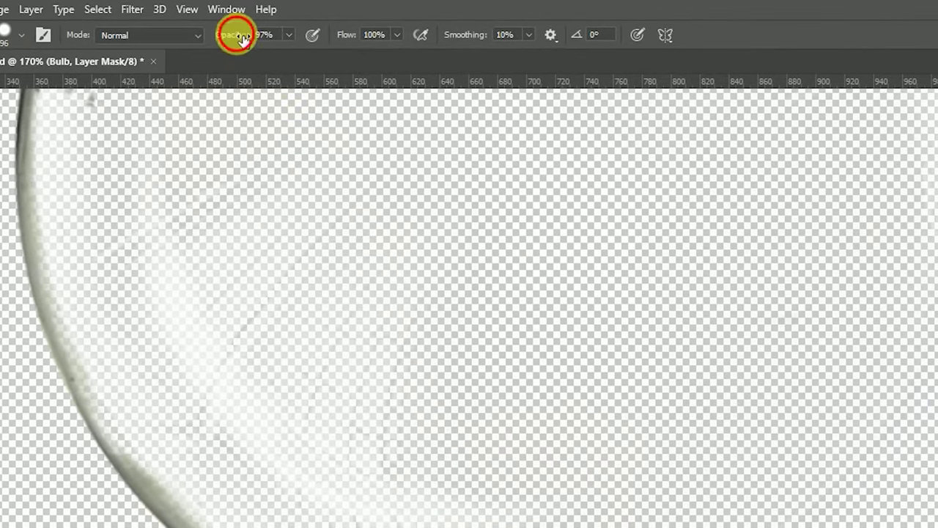
{"action": "left_click_drag", "start_coordinate": [242, 38], "coordinate": [163, 38]}
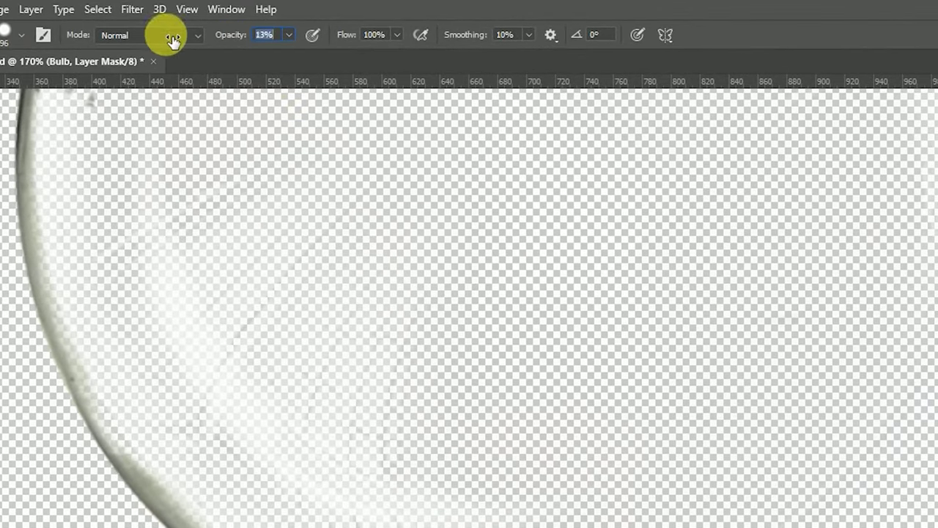
{"action": "left_click_drag", "start_coordinate": [352, 38], "coordinate": [326, 39]}
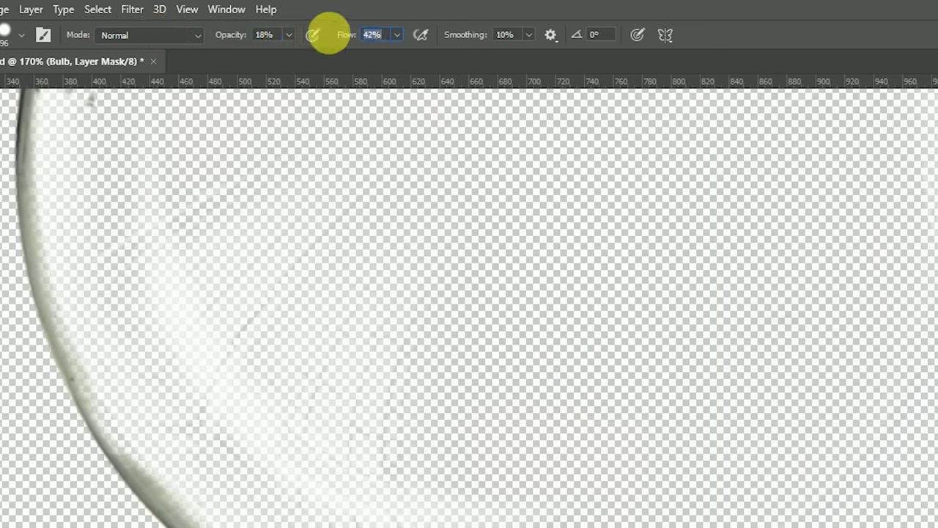
{"action": "key", "text": "Return"}
{"action": "left_click_drag", "start_coordinate": [345, 34], "coordinate": [330, 35]}
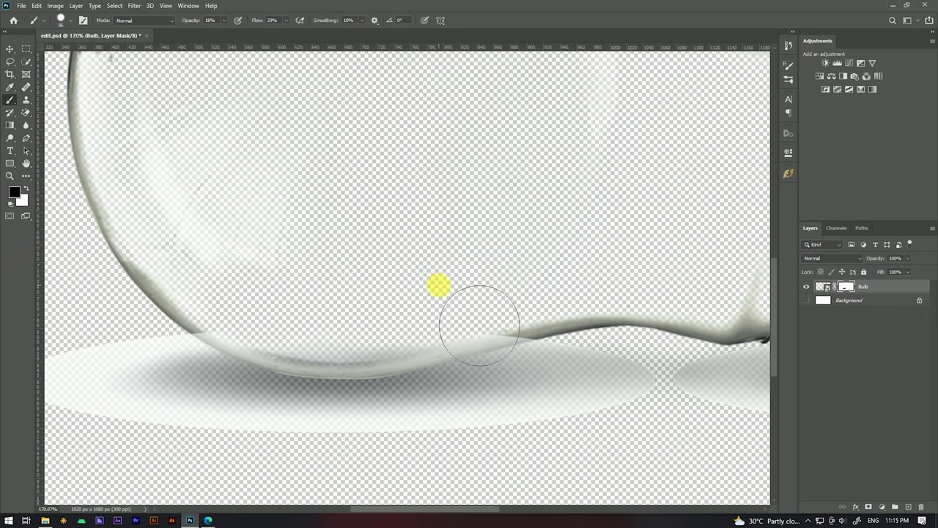
- Raise brush opacity and flow to 32, then fade the grey shadow below the bulb's curve
{"action": "scroll", "coordinate": [470, 286], "scroll_direction": "down", "scroll_amount": 5}
{"action": "scroll", "coordinate": [492, 357], "scroll_direction": "up", "scroll_amount": 3}
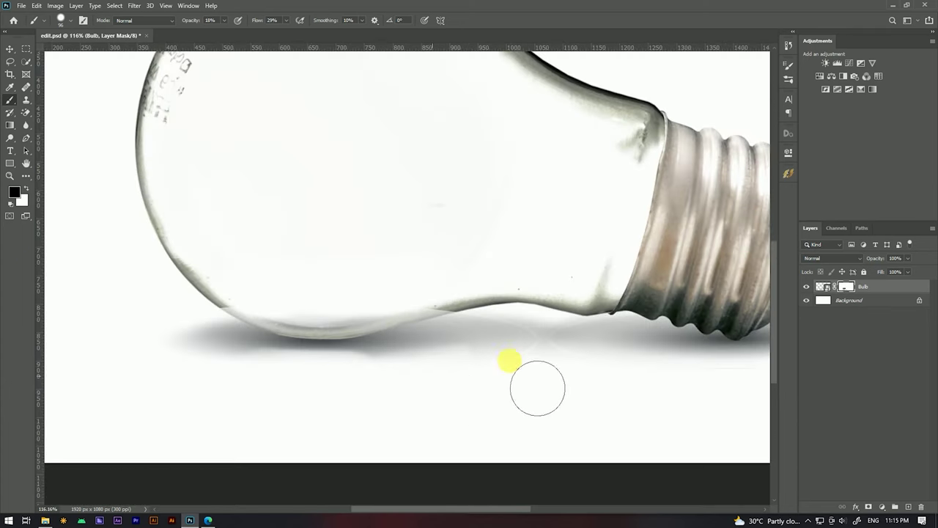
{"action": "scroll", "coordinate": [526, 341], "scroll_direction": "up", "scroll_amount": 3}
{"action": "left_click_drag", "start_coordinate": [192, 20], "coordinate": [215, 20]}
{"action": "left_click_drag", "start_coordinate": [257, 20], "coordinate": [271, 20]}
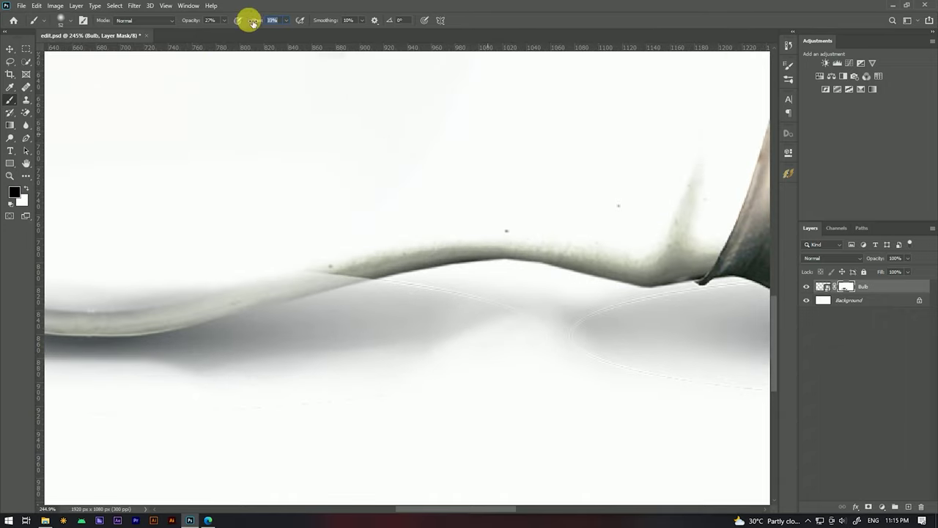
{"action": "type", "text": "32"}
{"action": "left_click_drag", "start_coordinate": [419, 324], "coordinate": [477, 345]}
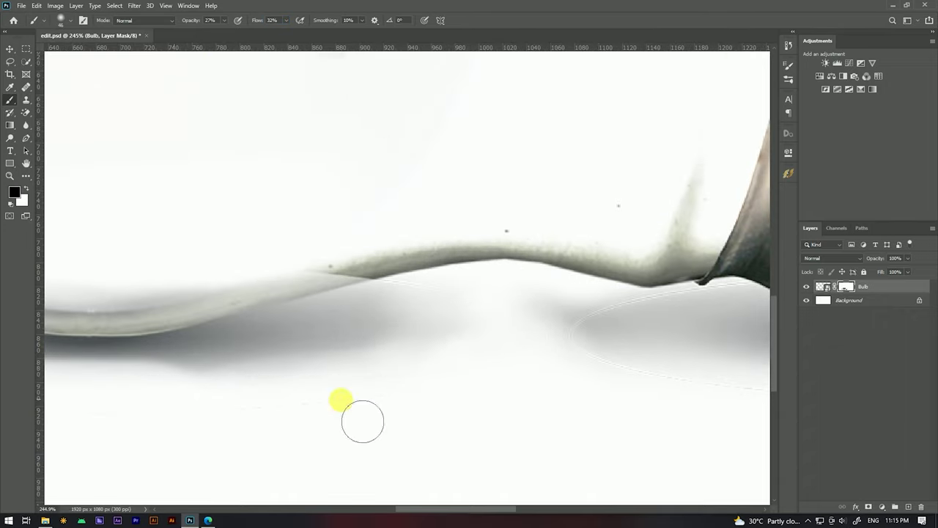
{"action": "scroll", "coordinate": [260, 435], "scroll_direction": "down", "scroll_amount": 2}
{"action": "scroll", "coordinate": [341, 379], "scroll_direction": "down", "scroll_amount": 2}
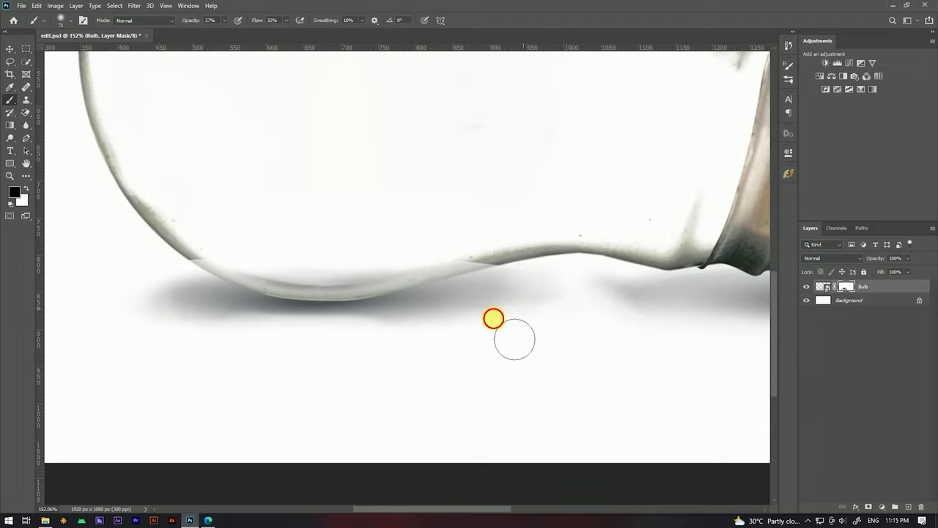
{"action": "scroll", "coordinate": [513, 366], "scroll_direction": "right", "scroll_amount": 5}
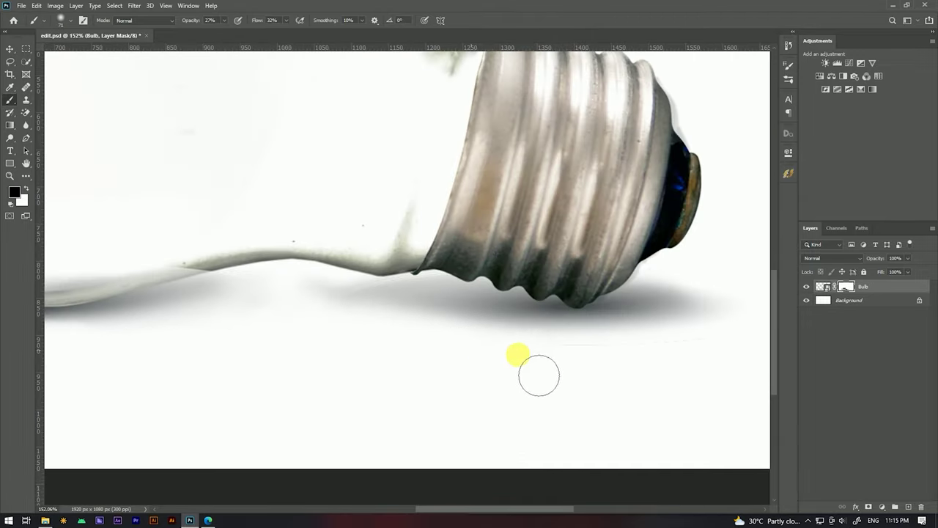
{"action": "left_click_drag", "start_coordinate": [283, 312], "coordinate": [209, 320]}
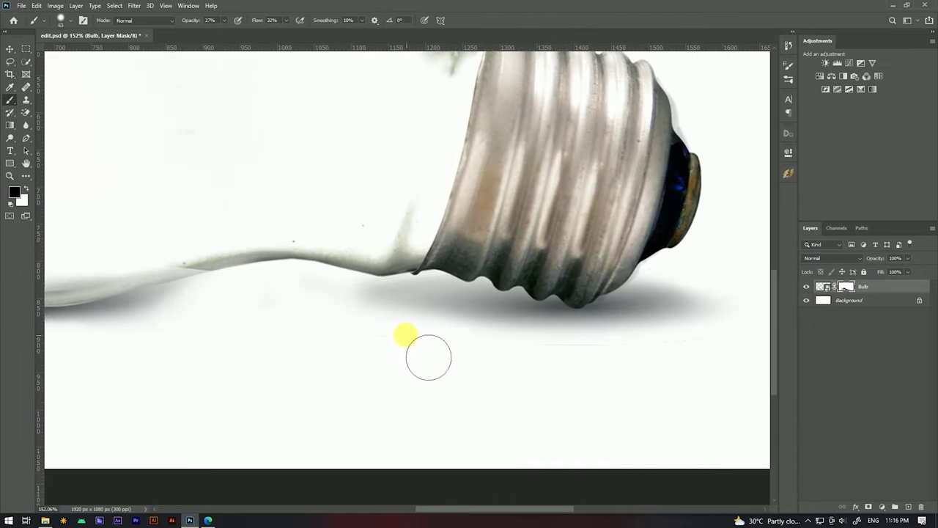
- Soften the mask along the bulb's lower edge and blend the shadow under its metal base
{"action": "scroll", "coordinate": [680, 344], "scroll_direction": "right", "scroll_amount": 3}
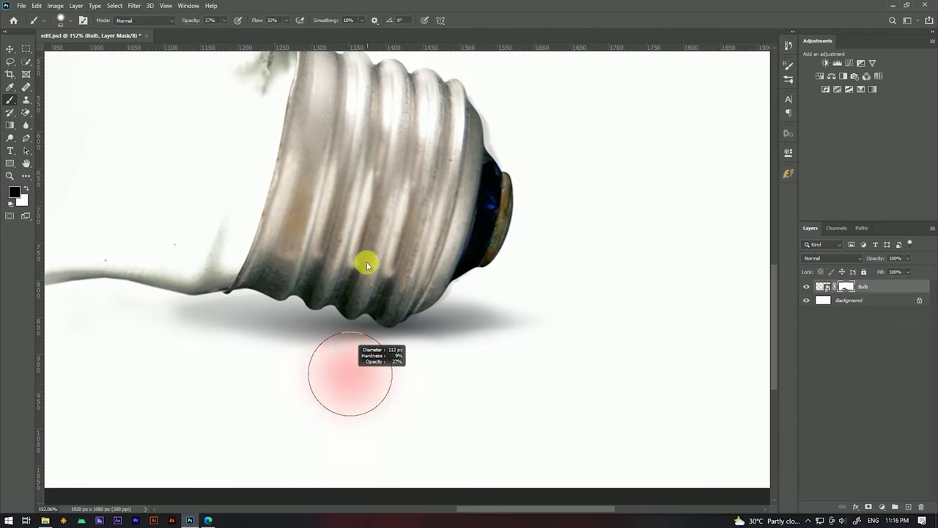
{"action": "scroll", "coordinate": [484, 373], "scroll_direction": "down", "scroll_amount": 3}
{"action": "scroll", "coordinate": [440, 363], "scroll_direction": "up", "scroll_amount": 2}
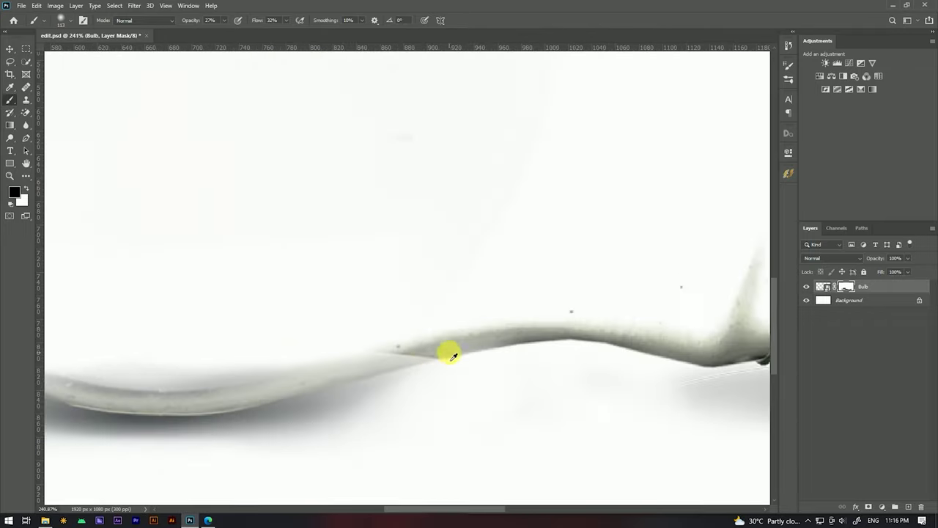
{"action": "scroll", "coordinate": [455, 339], "scroll_direction": "down", "scroll_amount": 2}
{"action": "scroll", "coordinate": [458, 327], "scroll_direction": "up", "scroll_amount": 3}
{"action": "scroll", "coordinate": [433, 342], "scroll_direction": "up", "scroll_amount": 2}
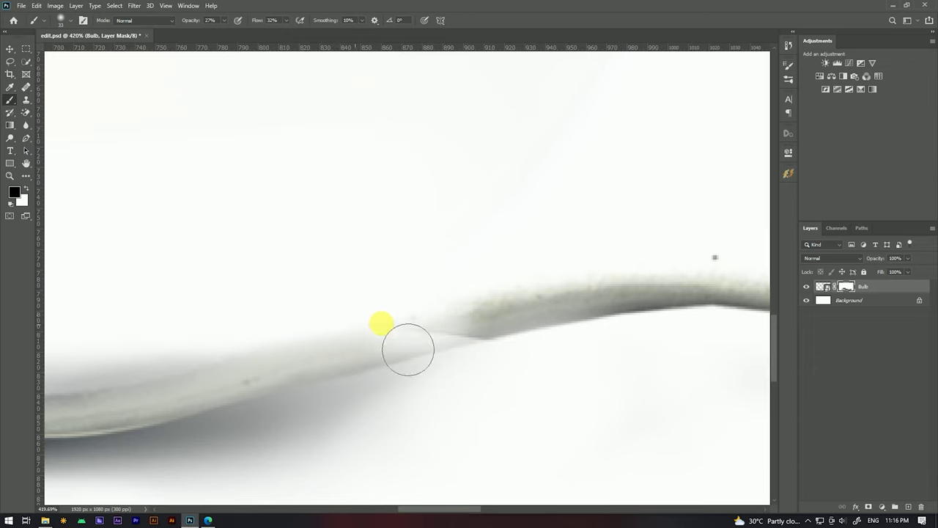
{"action": "scroll", "coordinate": [409, 348], "scroll_direction": "down", "scroll_amount": 1}
{"action": "scroll", "coordinate": [411, 310], "scroll_direction": "down", "scroll_amount": 2}
{"action": "scroll", "coordinate": [628, 308], "scroll_direction": "up", "scroll_amount": 3}
{"action": "scroll", "coordinate": [590, 271], "scroll_direction": "up", "scroll_amount": 2}
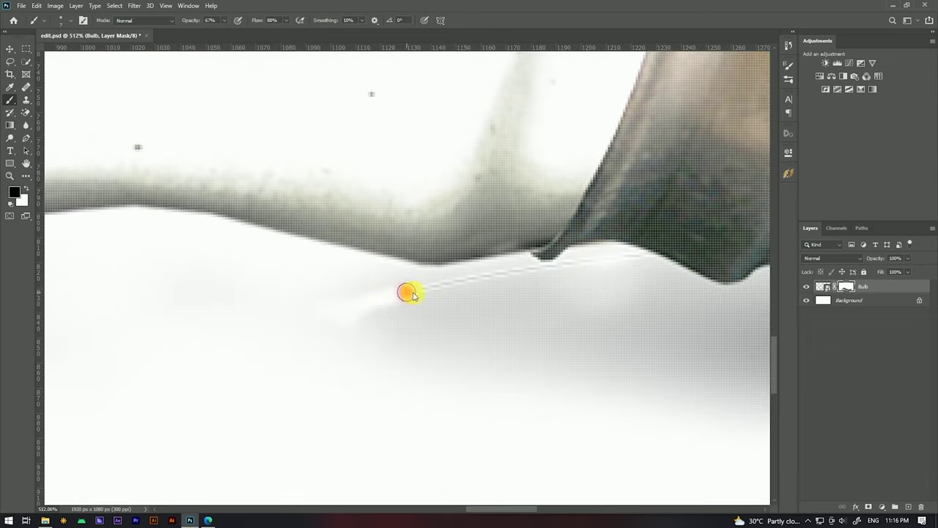
{"action": "left_click_drag", "start_coordinate": [256, 20], "coordinate": [242, 20]}
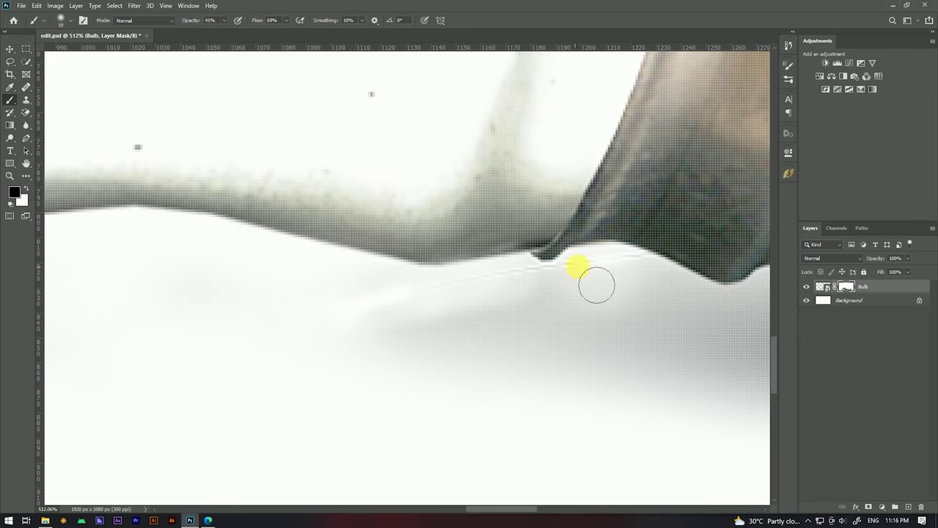
{"action": "scroll", "coordinate": [530, 288], "scroll_direction": "down", "scroll_amount": 3}
{"action": "scroll", "coordinate": [477, 294], "scroll_direction": "up", "scroll_amount": 2}
{"action": "left_click_drag", "start_coordinate": [250, 22], "coordinate": [247, 22]}
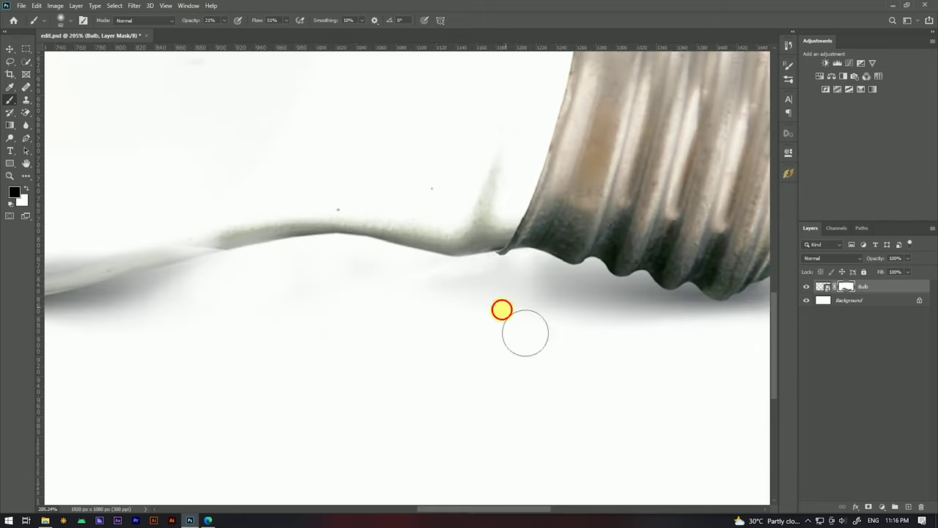
{"action": "scroll", "coordinate": [331, 356], "scroll_direction": "down", "scroll_amount": 3}
{"action": "scroll", "coordinate": [181, 381], "scroll_direction": "up", "scroll_amount": 2}
{"action": "scroll", "coordinate": [462, 326], "scroll_direction": "down", "scroll_amount": 1}
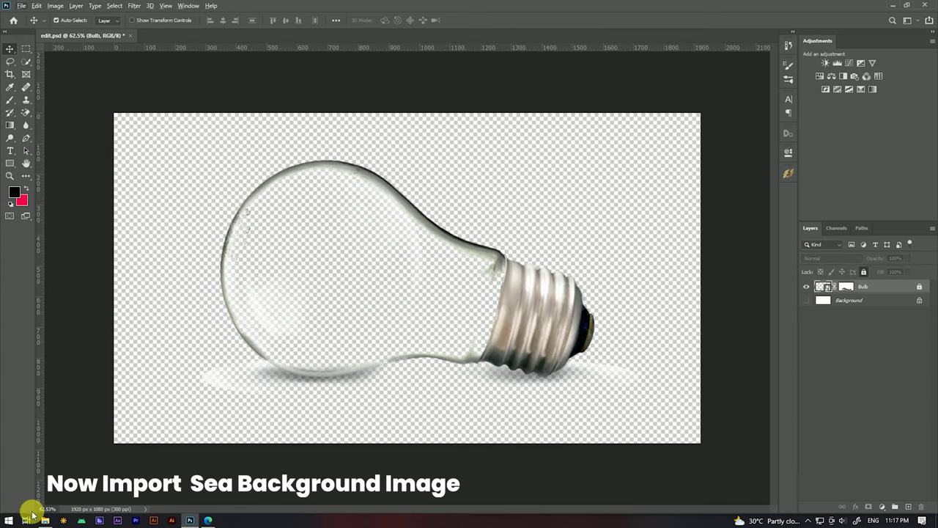
- Drag the underwater coral-reef photo from File Explorer into the Photoshop document
{"action": "left_click", "coordinate": [43, 519]}
{"action": "right_click", "coordinate": [848, 165]}
{"action": "left_click", "coordinate": [850, 206]}
{"action": "right_click", "coordinate": [827, 166]}
{"action": "left_click", "coordinate": [850, 204]}
{"action": "left_click", "coordinate": [830, 72]}
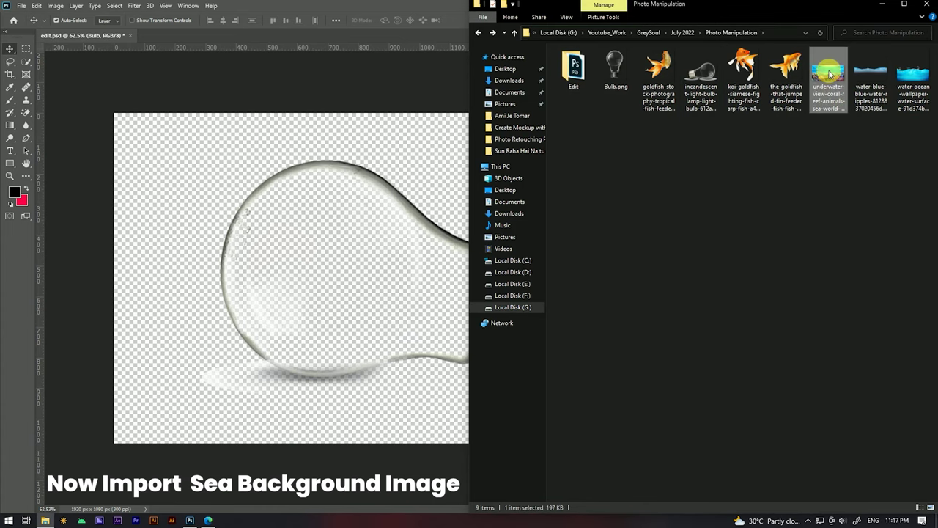
{"action": "left_click_drag", "start_coordinate": [829, 74], "coordinate": [350, 275]}
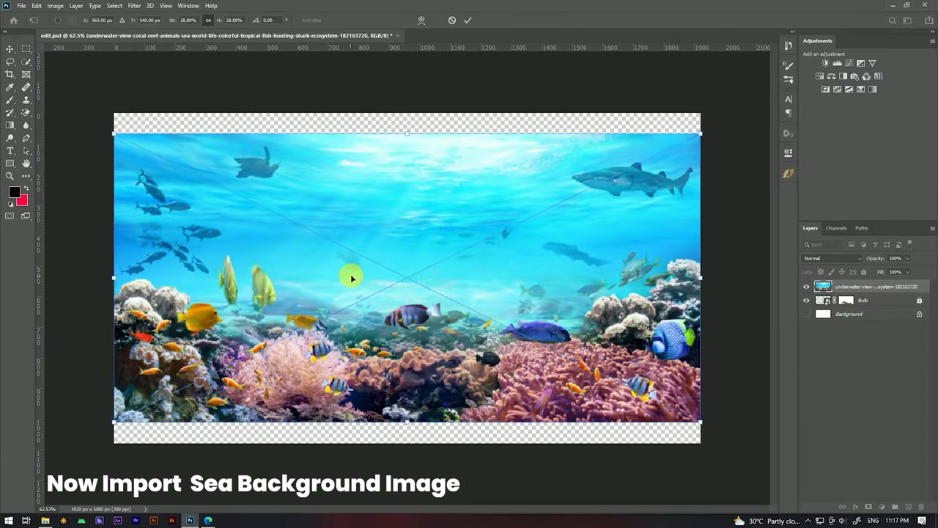
- Shrink the coral-reef image, move it down-left onto the bulb, and commit
{"action": "left_click_drag", "start_coordinate": [701, 281], "coordinate": [596, 289]}
{"action": "left_click_drag", "start_coordinate": [495, 304], "coordinate": [442, 326]}
{"action": "key", "text": "Return"}
- Place the sea layer beneath Bulb, rename it 'Sea Bg', nudge it, and add a mask
{"action": "left_click_drag", "start_coordinate": [858, 287], "coordinate": [861, 306]}
{"action": "double_click", "coordinate": [864, 301]}
{"action": "type", "text": "Sea B"}
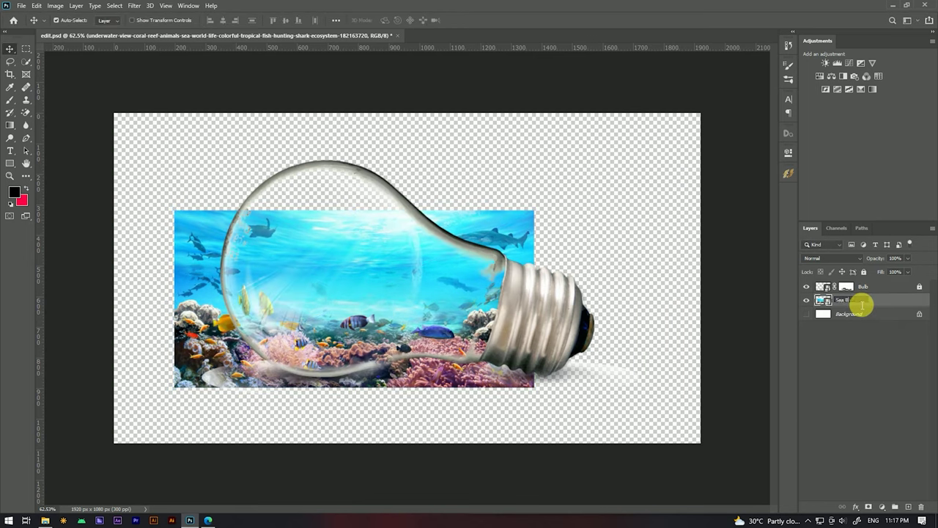
{"action": "key", "text": "Return"}
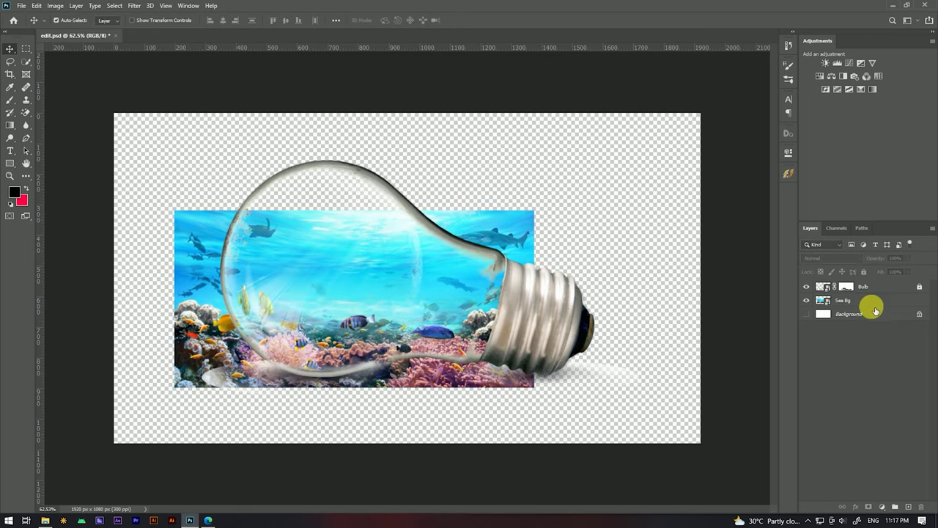
{"action": "scroll", "coordinate": [352, 315], "scroll_direction": "up", "scroll_amount": 3}
{"action": "left_click_drag", "start_coordinate": [356, 321], "coordinate": [359, 310]}
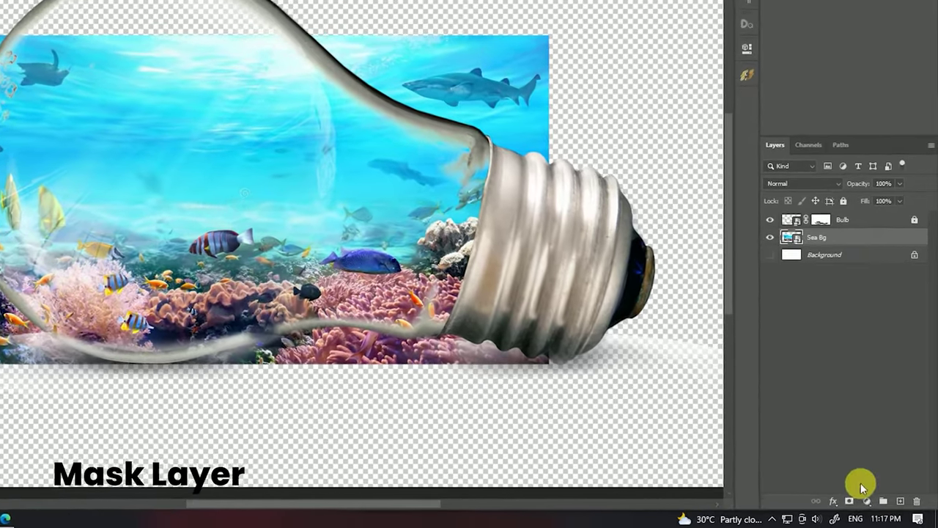
{"action": "left_click", "coordinate": [868, 506]}
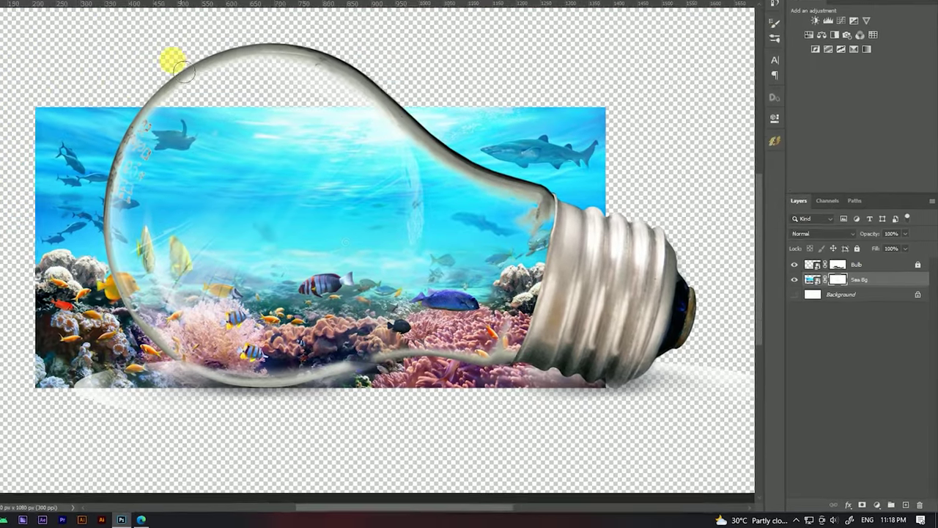
- With a 240 px brush, mask out the shark and sea above and around the bulb's neck
{"action": "key", "text": "b"}
{"action": "left_click_drag", "start_coordinate": [203, 143], "coordinate": [246, 126]}
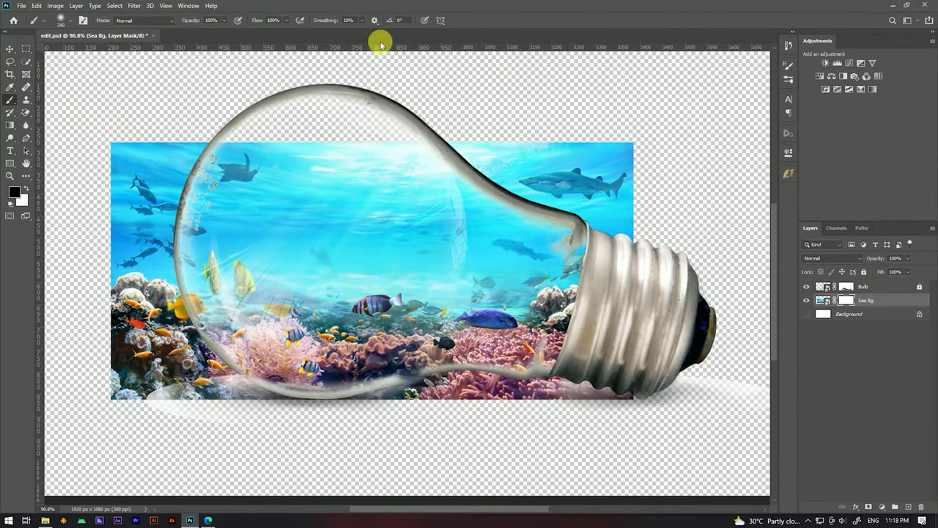
{"action": "left_click_drag", "start_coordinate": [445, 112], "coordinate": [532, 160]}
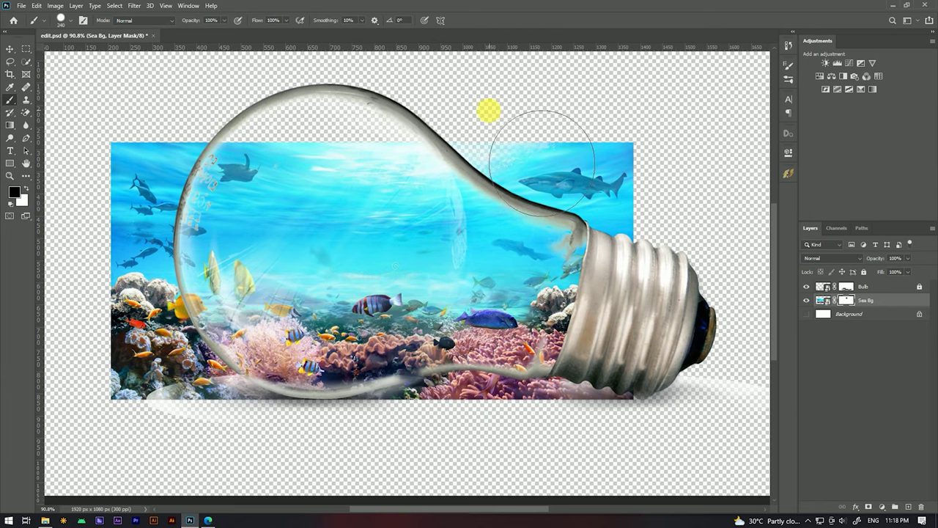
{"action": "left_click_drag", "start_coordinate": [550, 168], "coordinate": [696, 231]}
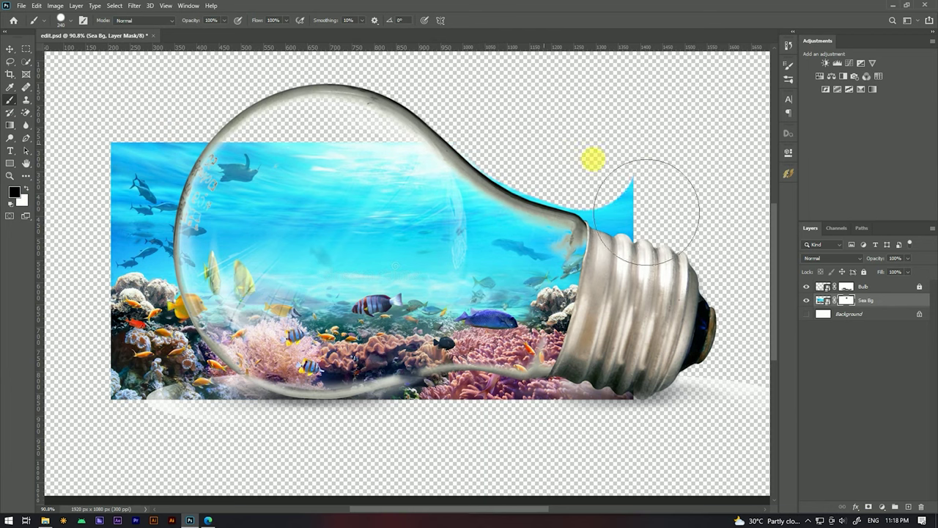
{"action": "scroll", "coordinate": [561, 154], "scroll_direction": "up", "scroll_amount": 3}
{"action": "left_click", "coordinate": [524, 156]}
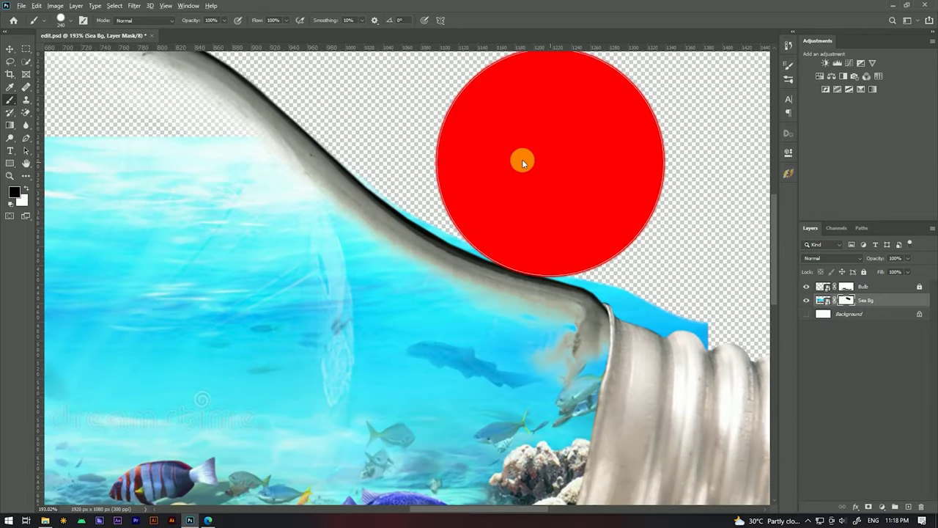
{"action": "mouse_move", "coordinate": [417, 161]}
{"action": "left_mouse_down"}
{"action": "mouse_move", "coordinate": [526, 245]}
{"action": "mouse_move", "coordinate": [616, 282]}
{"action": "left_mouse_up"}
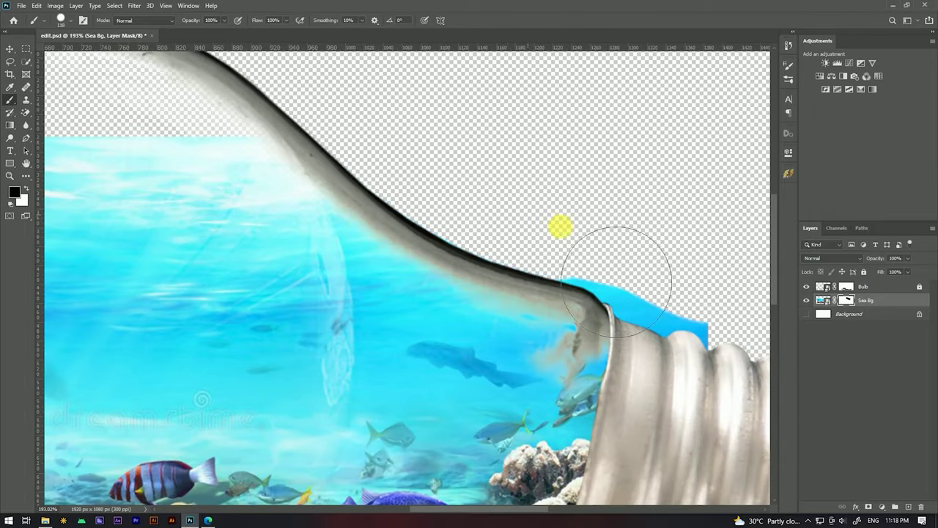
{"action": "mouse_move", "coordinate": [654, 291]}
{"action": "left_mouse_down"}
{"action": "mouse_move", "coordinate": [674, 289]}
{"action": "mouse_move", "coordinate": [708, 314]}
{"action": "mouse_move", "coordinate": [718, 337]}
{"action": "left_mouse_up"}
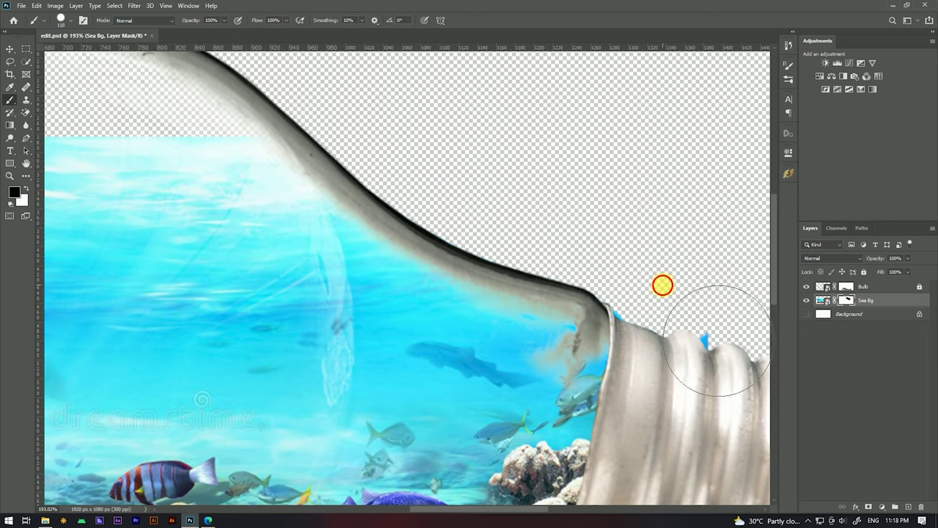
- Mask away the coral below the bulb's base and along the image's bottom edge
{"action": "scroll", "coordinate": [695, 309], "scroll_direction": "down", "scroll_amount": 3}
{"action": "scroll", "coordinate": [623, 298], "scroll_direction": "down", "scroll_amount": 2}
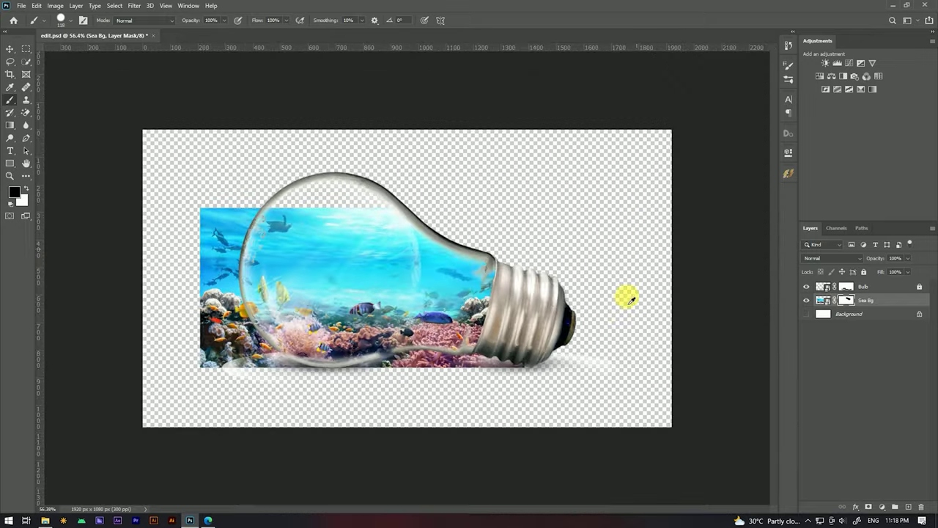
{"action": "scroll", "coordinate": [526, 456], "scroll_direction": "up", "scroll_amount": 3}
{"action": "scroll", "coordinate": [445, 328], "scroll_direction": "up", "scroll_amount": 3}
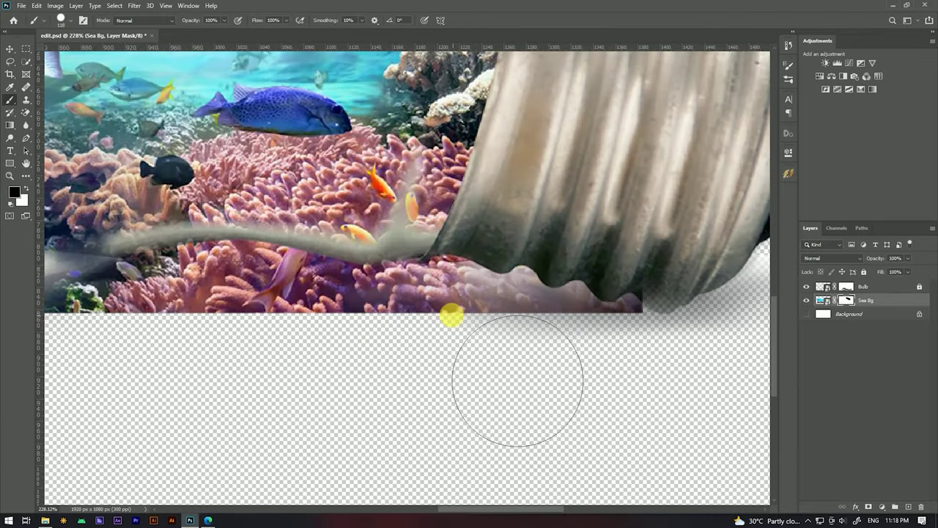
{"action": "left_click", "coordinate": [447, 319]}
{"action": "left_click_drag", "start_coordinate": [503, 335], "coordinate": [584, 340]}
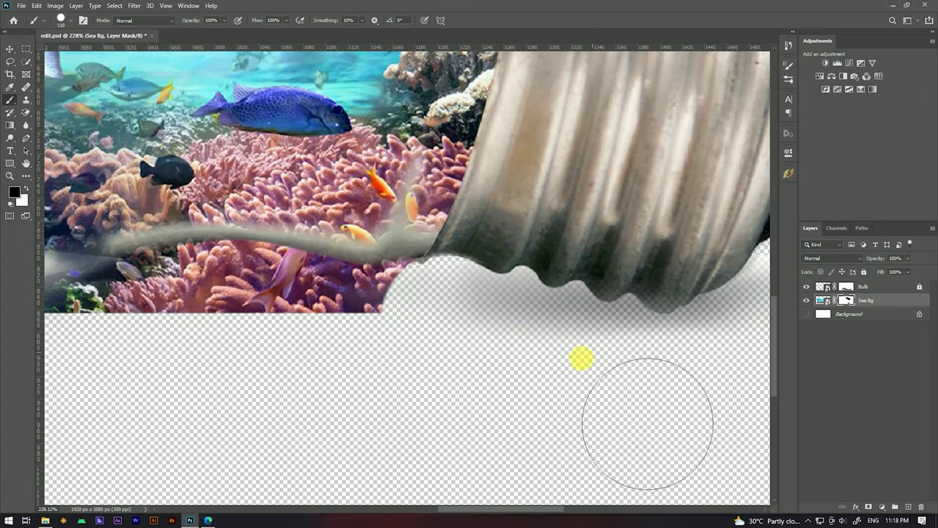
{"action": "left_click", "coordinate": [408, 325]}
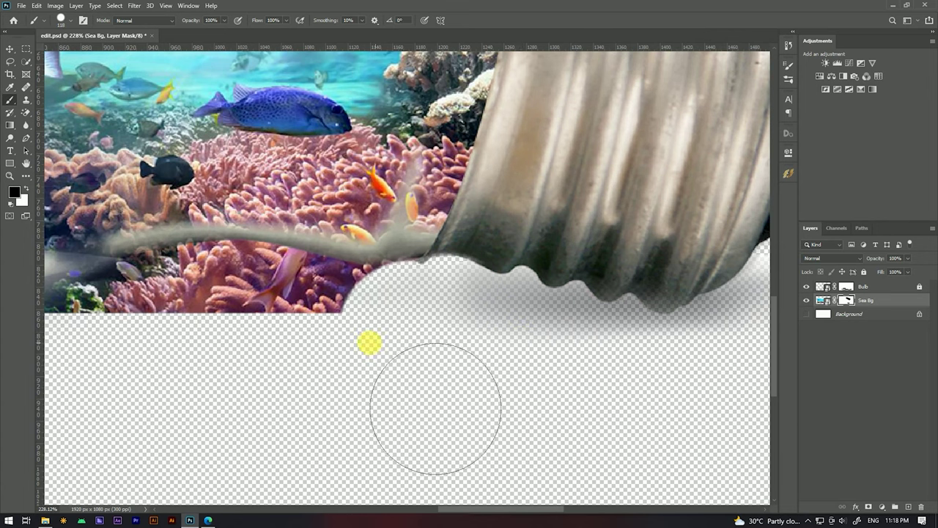
{"action": "left_click", "coordinate": [300, 336]}
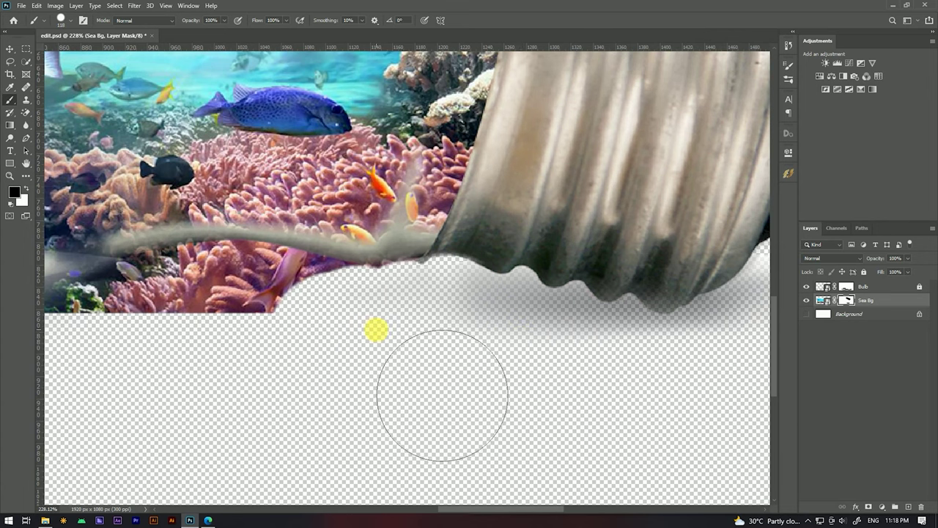
{"action": "left_click_drag", "start_coordinate": [210, 314], "coordinate": [447, 313]}
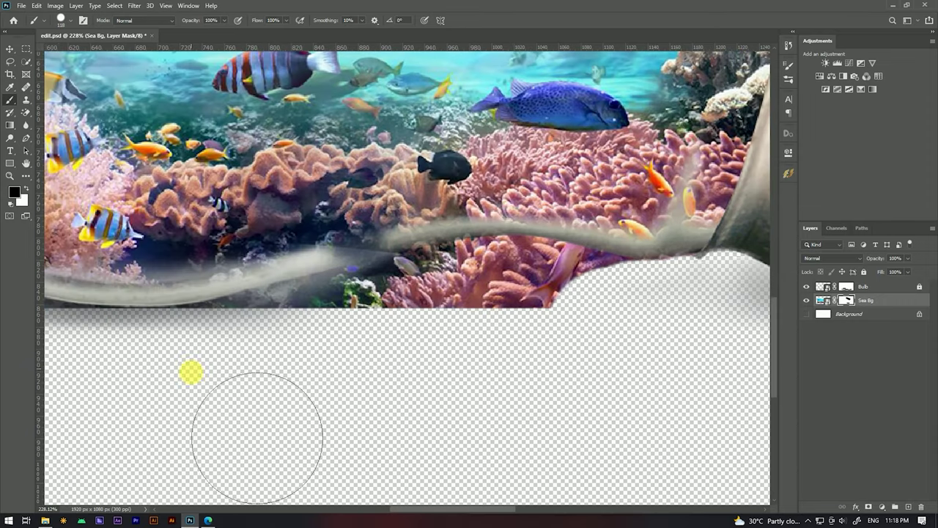
{"action": "mouse_move", "coordinate": [220, 367]}
{"action": "left_mouse_down"}
{"action": "mouse_move", "coordinate": [479, 304]}
{"action": "mouse_move", "coordinate": [668, 325]}
{"action": "left_mouse_up"}
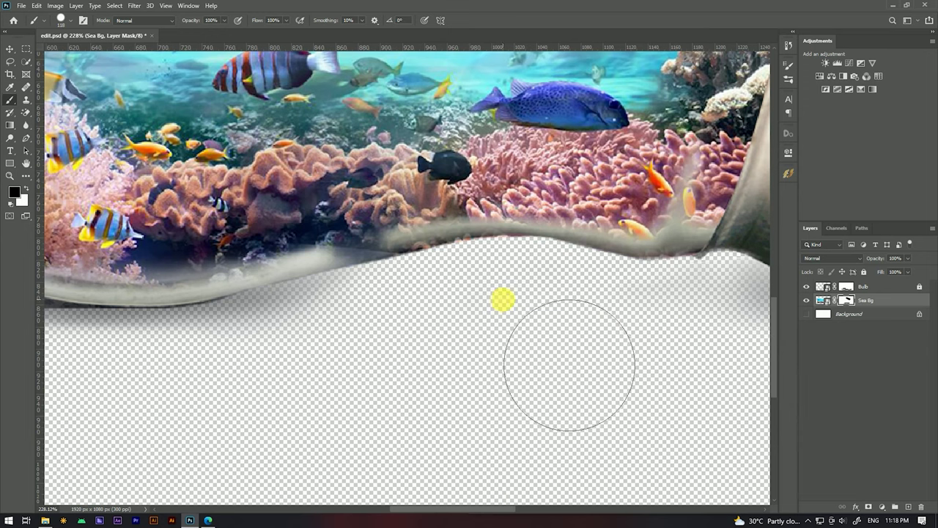
- Hide the reef and fish left of the bulb and clean the dark fringe on its lower edge
{"action": "mouse_move", "coordinate": [413, 339]}
{"action": "left_mouse_down"}
{"action": "mouse_move", "coordinate": [639, 330]}
{"action": "mouse_move", "coordinate": [431, 341]}
{"action": "left_mouse_up"}
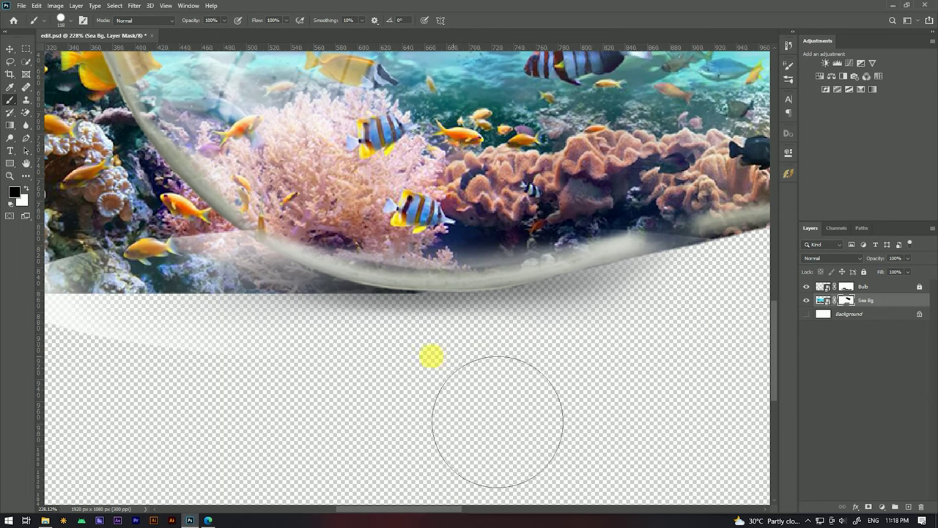
{"action": "mouse_move", "coordinate": [343, 347]}
{"action": "left_mouse_down"}
{"action": "mouse_move", "coordinate": [232, 306]}
{"action": "mouse_move", "coordinate": [143, 242]}
{"action": "mouse_move", "coordinate": [174, 253]}
{"action": "mouse_move", "coordinate": [197, 283]}
{"action": "mouse_move", "coordinate": [411, 412]}
{"action": "mouse_move", "coordinate": [220, 377]}
{"action": "mouse_move", "coordinate": [176, 274]}
{"action": "mouse_move", "coordinate": [204, 278]}
{"action": "mouse_move", "coordinate": [257, 260]}
{"action": "left_mouse_up"}
{"action": "mouse_move", "coordinate": [314, 196]}
{"action": "left_mouse_down"}
{"action": "mouse_move", "coordinate": [293, 184]}
{"action": "mouse_move", "coordinate": [325, 272]}
{"action": "mouse_move", "coordinate": [395, 403]}
{"action": "left_mouse_up"}
{"action": "mouse_move", "coordinate": [354, 318]}
{"action": "left_mouse_down"}
{"action": "mouse_move", "coordinate": [368, 326]}
{"action": "mouse_move", "coordinate": [410, 404]}
{"action": "left_mouse_up"}
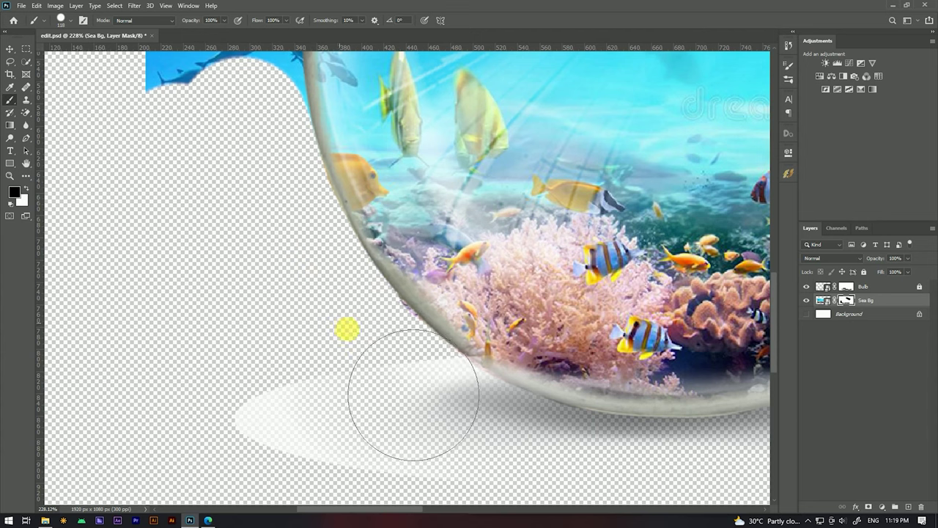
{"action": "scroll", "coordinate": [374, 373], "scroll_direction": "down", "scroll_amount": 3}
- Mask out the sea showing outside the bulb's left edge, top to bottom
{"action": "scroll", "coordinate": [330, 366], "scroll_direction": "down", "scroll_amount": 2}
{"action": "scroll", "coordinate": [317, 137], "scroll_direction": "up", "scroll_amount": 1}
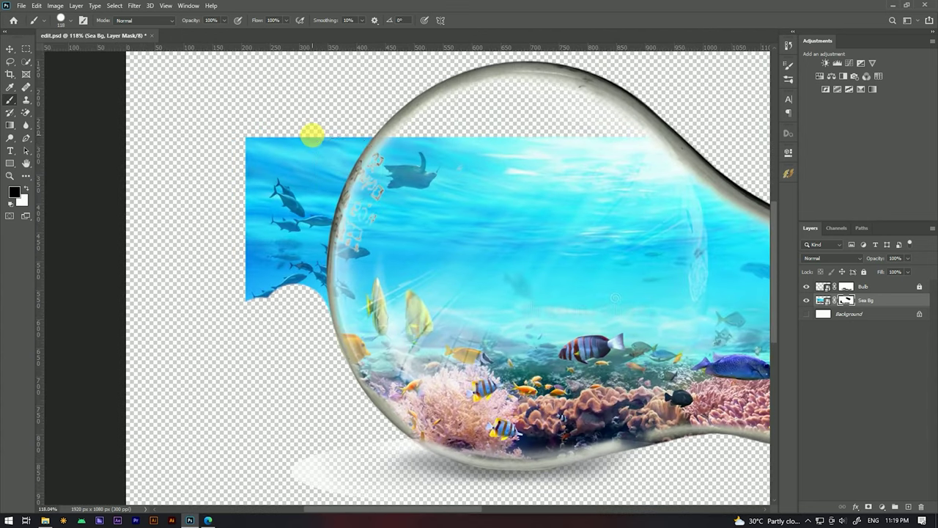
{"action": "left_click_drag", "start_coordinate": [385, 143], "coordinate": [315, 233]}
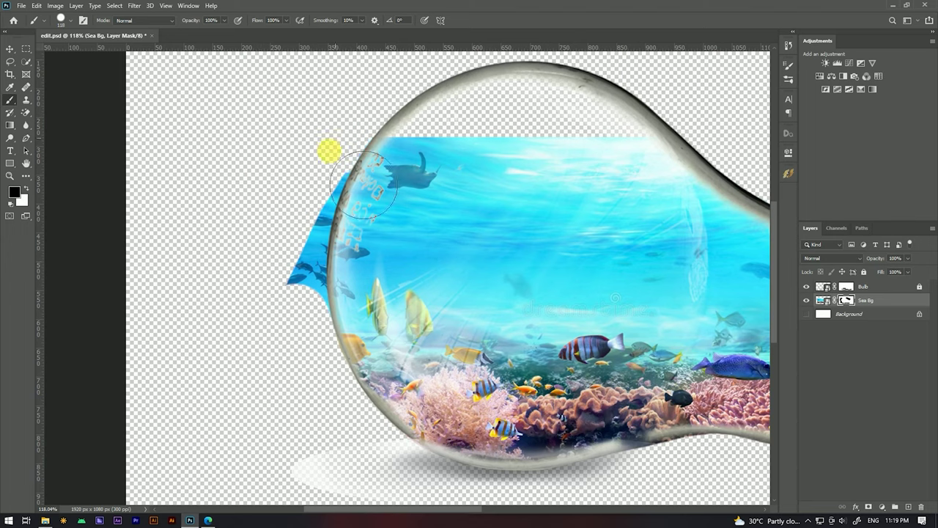
{"action": "left_click_drag", "start_coordinate": [364, 186], "coordinate": [322, 322]}
{"action": "left_click_drag", "start_coordinate": [330, 280], "coordinate": [325, 366]}
{"action": "left_click_drag", "start_coordinate": [327, 292], "coordinate": [329, 364]}
{"action": "left_click_drag", "start_coordinate": [325, 305], "coordinate": [329, 354]}
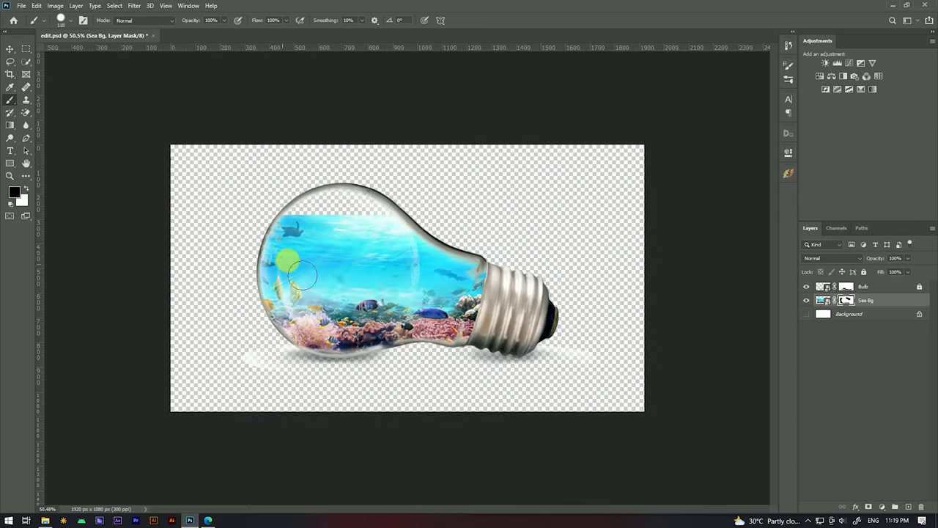
- Hide the water at the bulb's top-left, undoing a stray stroke along the water's top edge
{"action": "left_click_drag", "start_coordinate": [325, 367], "coordinate": [267, 150]}
{"action": "scroll", "coordinate": [235, 174], "scroll_direction": "up", "scroll_amount": 1}
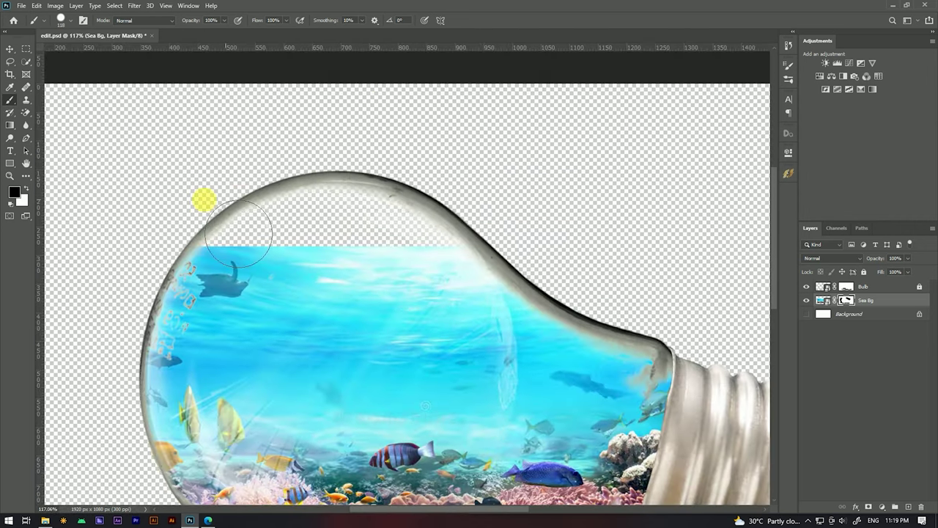
{"action": "scroll", "coordinate": [194, 206], "scroll_direction": "up", "scroll_amount": 1}
{"action": "left_click_drag", "start_coordinate": [164, 270], "coordinate": [591, 269]}
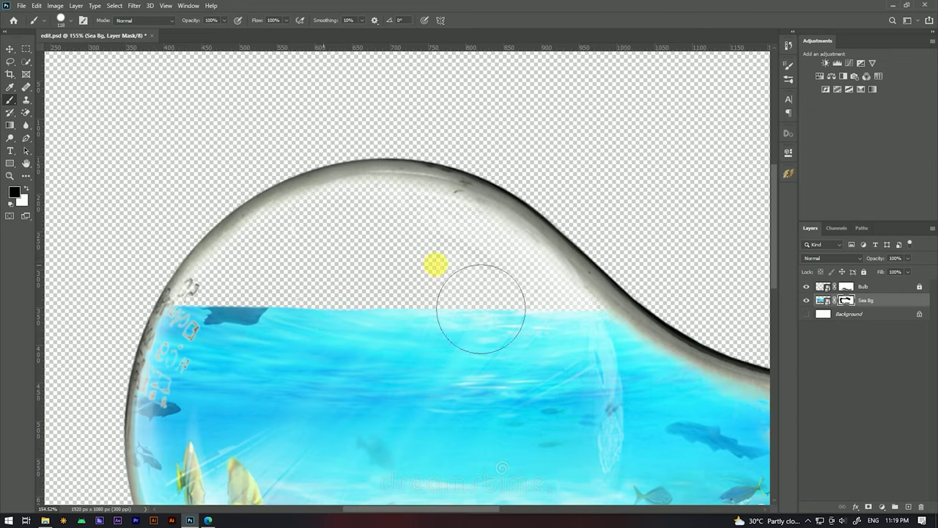
{"action": "scroll", "coordinate": [501, 218], "scroll_direction": "down", "scroll_amount": 5}
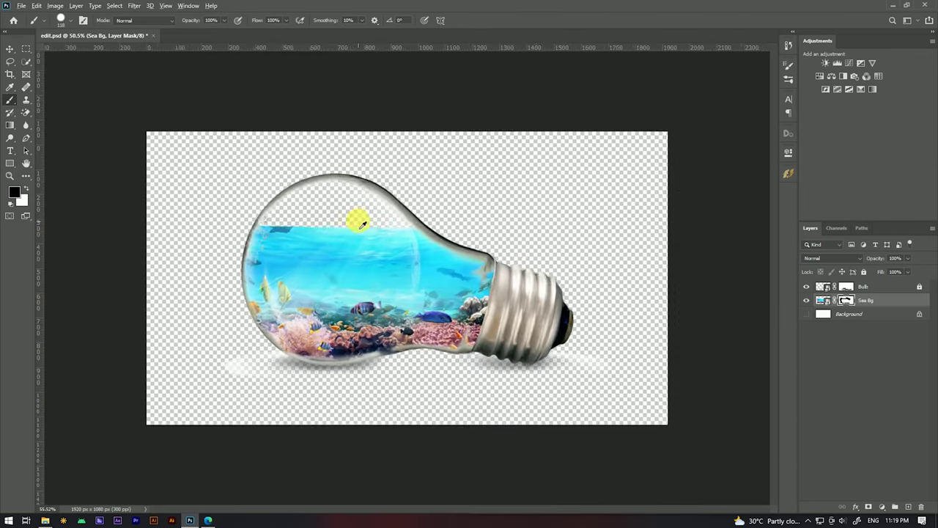
{"action": "scroll", "coordinate": [286, 219], "scroll_direction": "up", "scroll_amount": 2}
{"action": "left_click_drag", "start_coordinate": [183, 211], "coordinate": [471, 211]}
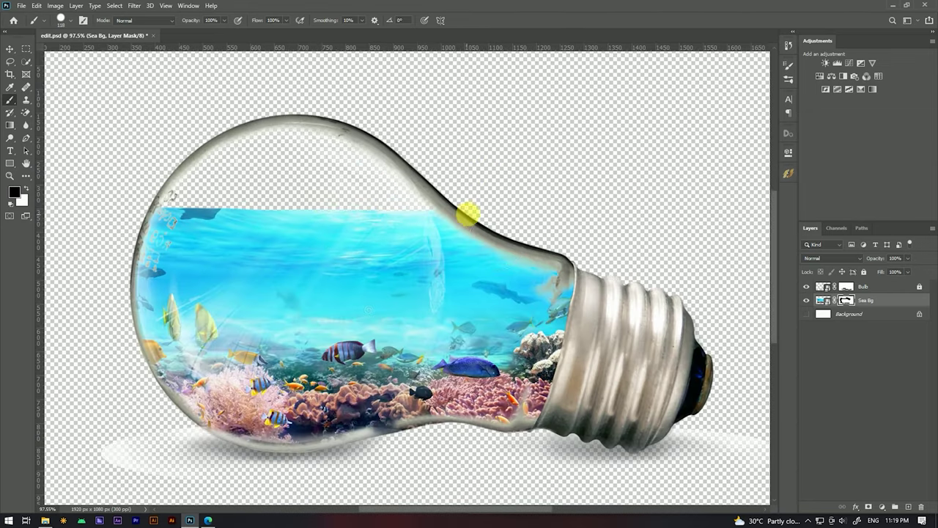
{"action": "key", "text": "ctrl+z"}
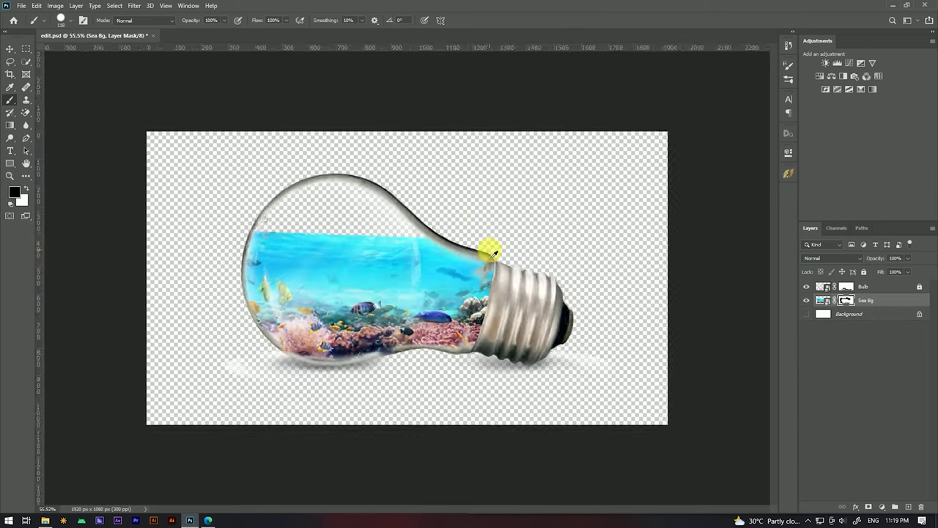
{"action": "scroll", "coordinate": [316, 241], "scroll_direction": "up", "scroll_amount": 5}
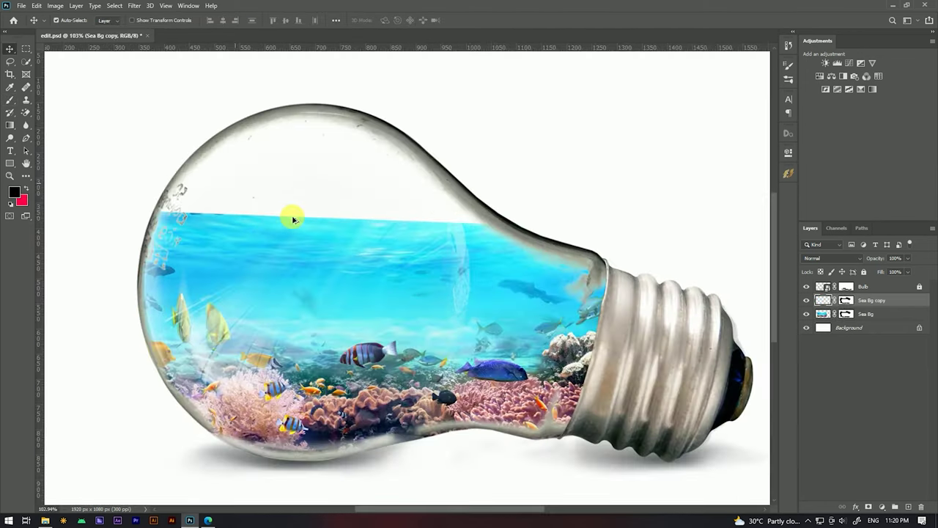
- Drag the blue water-ripple image from File Explorer into the bulb document
{"action": "left_click", "coordinate": [46, 520]}
{"action": "right_click", "coordinate": [838, 185]}
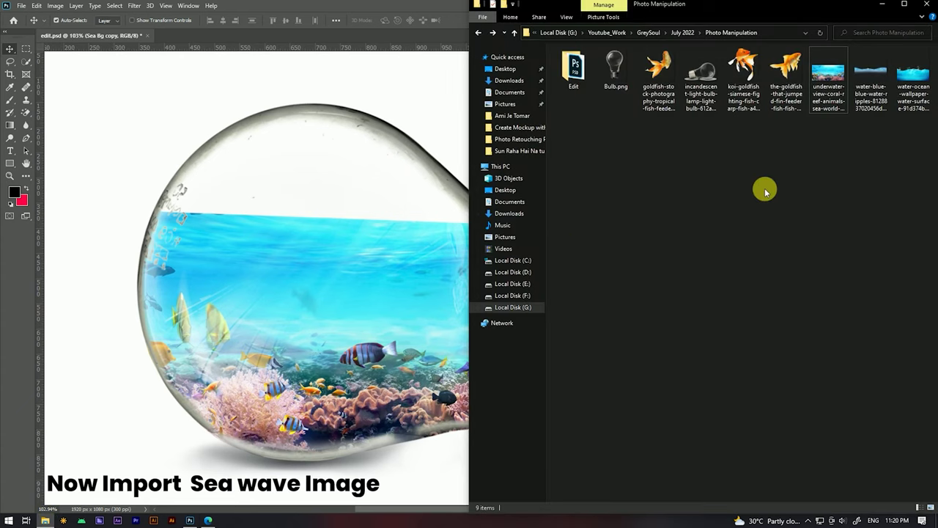
{"action": "left_click", "coordinate": [847, 223]}
{"action": "left_click_drag", "start_coordinate": [871, 77], "coordinate": [312, 235]}
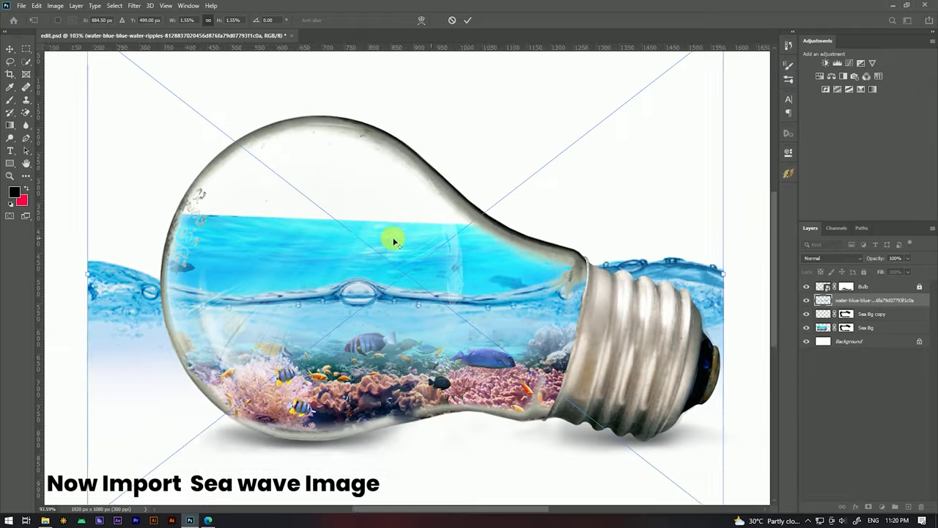
- Shrink, raise and slightly tilt the water-ripple image to match the waterline inside the bulb
{"action": "scroll", "coordinate": [488, 267], "scroll_direction": "down", "scroll_amount": 3}
{"action": "left_click_drag", "start_coordinate": [604, 266], "coordinate": [503, 269]}
{"action": "mouse_move", "coordinate": [461, 212]}
{"action": "left_mouse_down"}
{"action": "mouse_move", "coordinate": [426, 239]}
{"action": "mouse_move", "coordinate": [471, 230]}
{"action": "left_mouse_up"}
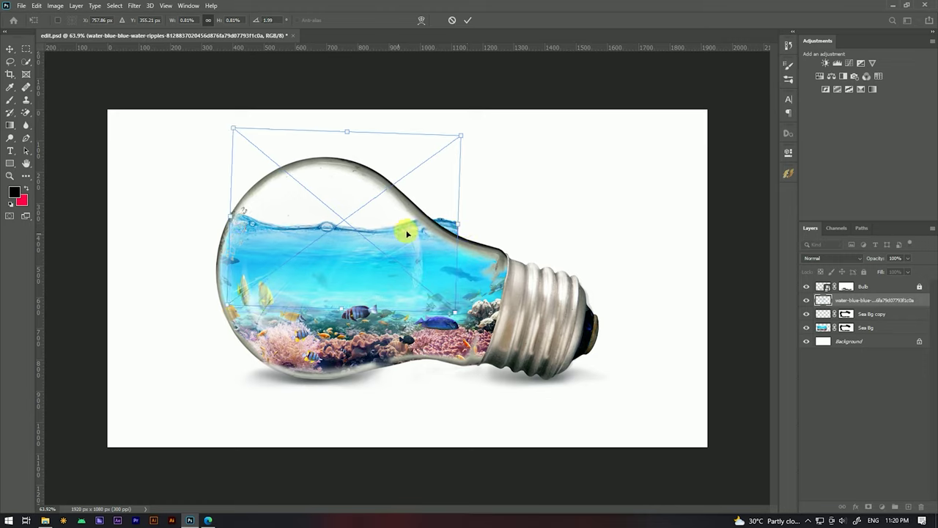
{"action": "mouse_move", "coordinate": [404, 232]}
{"action": "left_mouse_down"}
{"action": "mouse_move", "coordinate": [462, 234]}
{"action": "mouse_move", "coordinate": [422, 240]}
{"action": "left_mouse_up"}
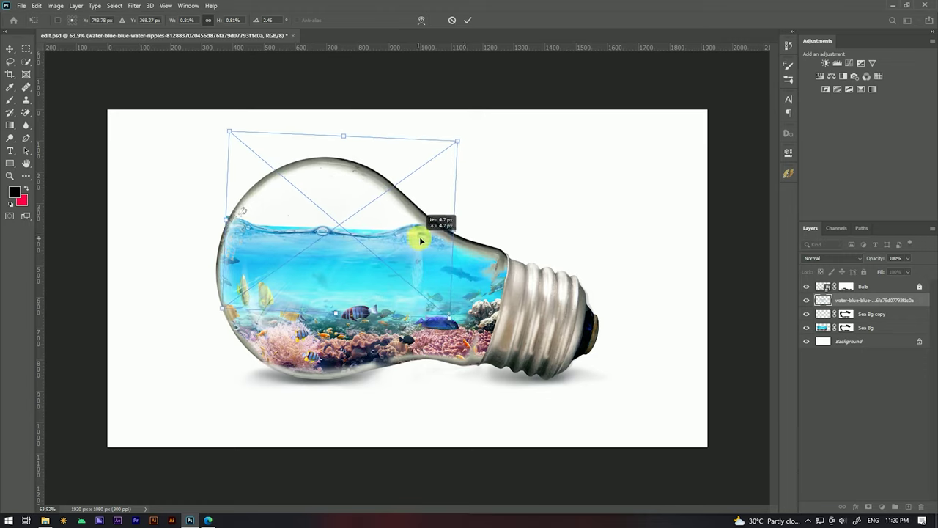
{"action": "left_click", "coordinate": [468, 20]}
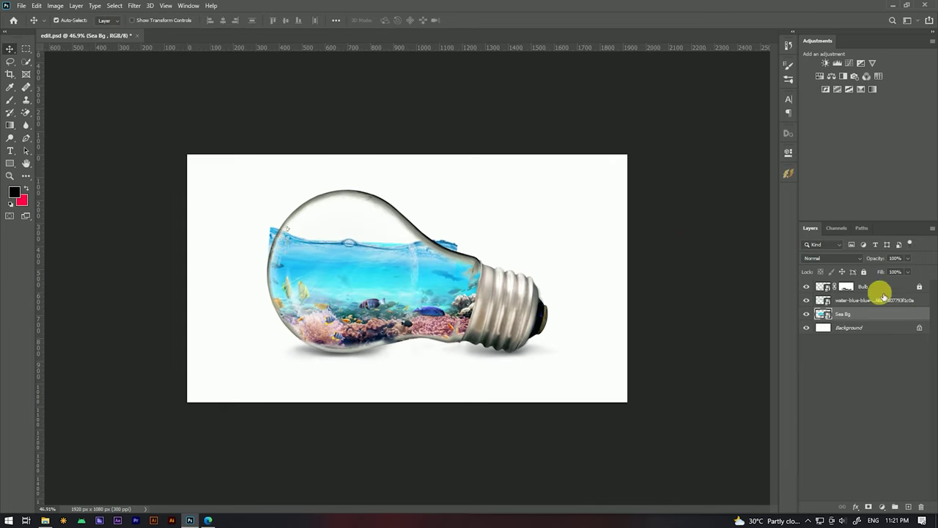
- Rename the water-ripple layer to 'water'
{"action": "double_click", "coordinate": [885, 300]}
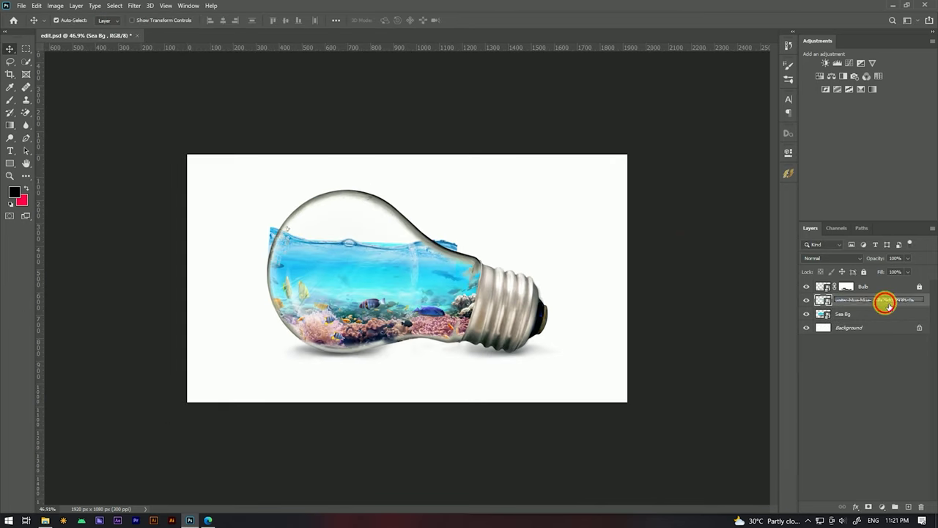
{"action": "type", "text": "wate"}
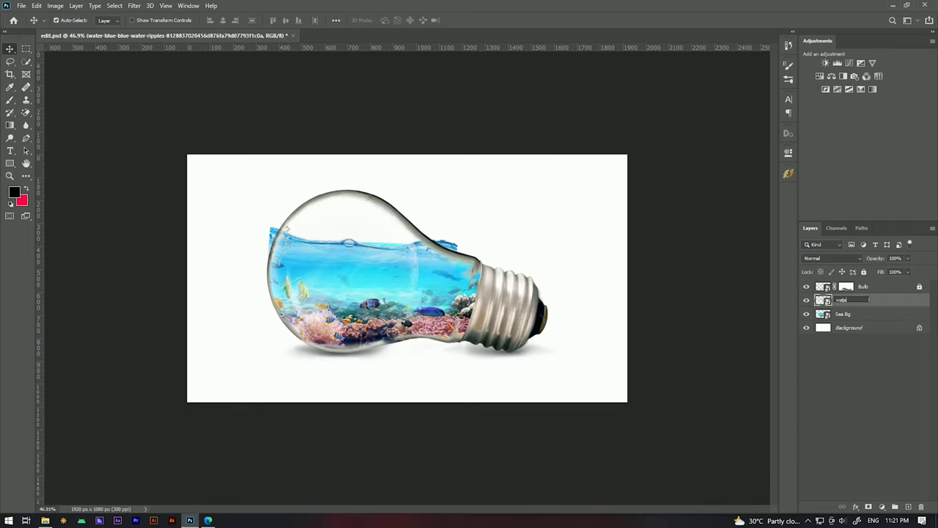
{"action": "type", "text": "r"}
{"action": "left_click", "coordinate": [869, 310]}
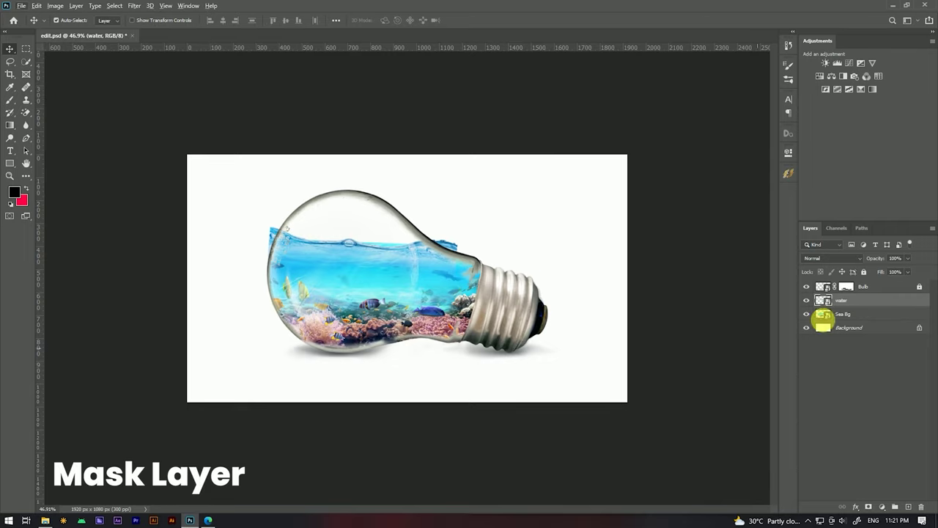
- Add a mask to the water layer and hide the water spilling past the bulb's left edge
{"action": "left_click", "coordinate": [868, 507]}
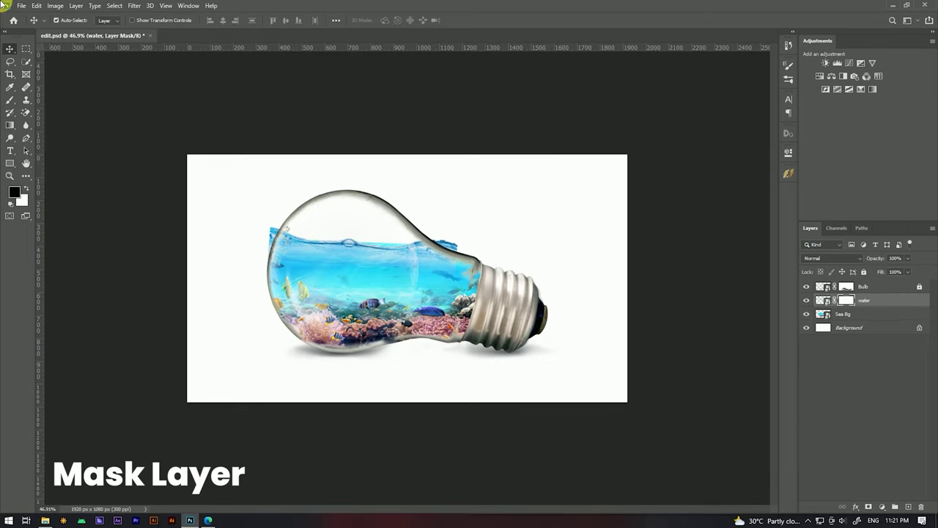
{"action": "scroll", "coordinate": [289, 249], "scroll_direction": "up", "scroll_amount": 5}
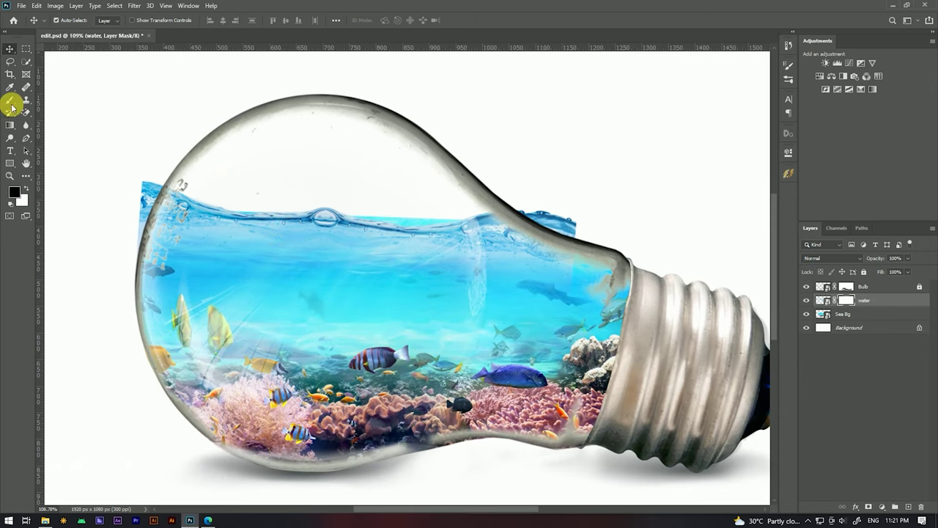
{"action": "left_click", "coordinate": [11, 101]}
{"action": "scroll", "coordinate": [130, 168], "scroll_direction": "up", "scroll_amount": 1}
{"action": "scroll", "coordinate": [157, 170], "scroll_direction": "up", "scroll_amount": 1}
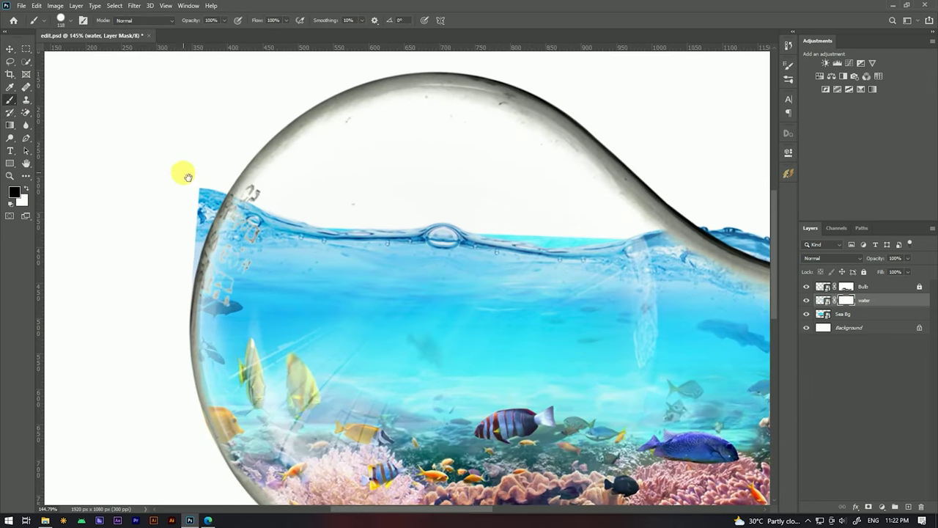
{"action": "left_click_drag", "start_coordinate": [238, 194], "coordinate": [229, 223]}
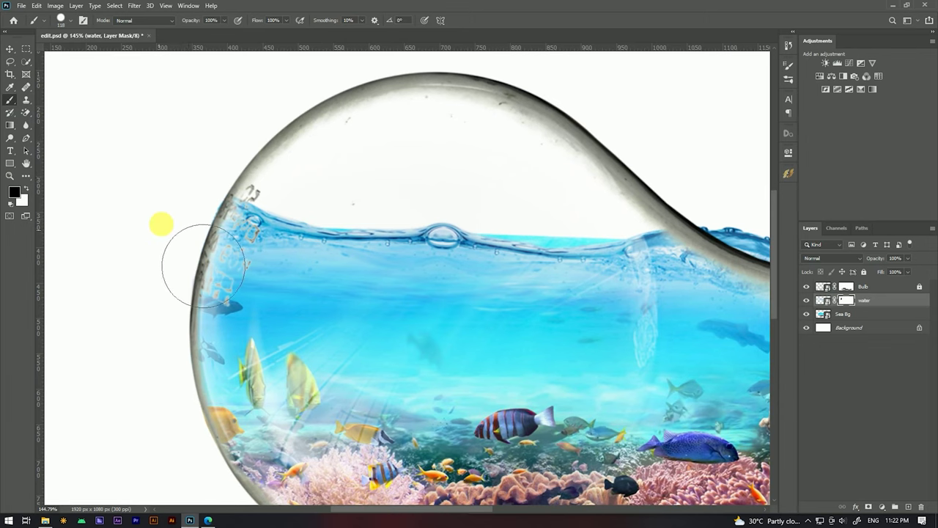
- Hide the water poking past the bulb's right shoulder, then return to the Move tool
{"action": "scroll", "coordinate": [172, 180], "scroll_direction": "up", "scroll_amount": 1}
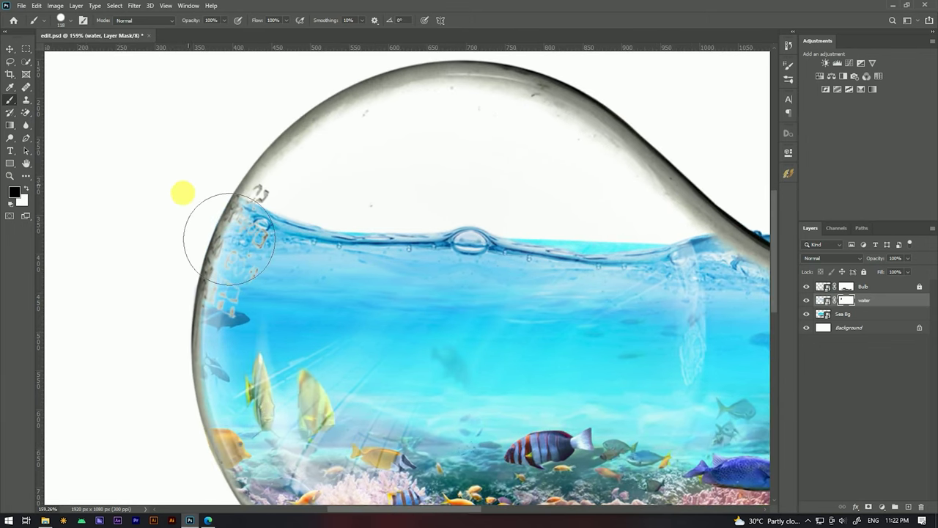
{"action": "mouse_move", "coordinate": [246, 329]}
{"action": "left_mouse_down"}
{"action": "mouse_move", "coordinate": [601, 242]}
{"action": "mouse_move", "coordinate": [591, 209]}
{"action": "left_mouse_up"}
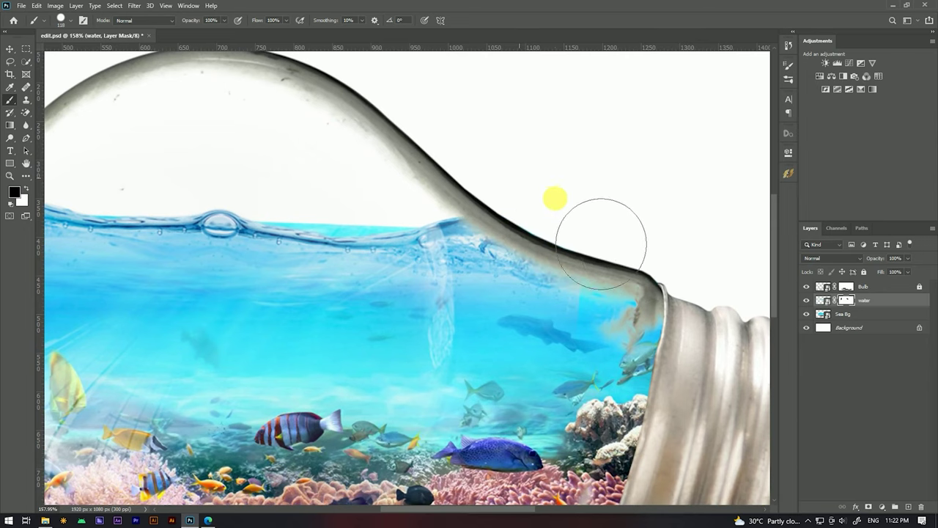
{"action": "scroll", "coordinate": [564, 176], "scroll_direction": "down", "scroll_amount": 4}
{"action": "scroll", "coordinate": [545, 146], "scroll_direction": "down", "scroll_amount": 1}
{"action": "scroll", "coordinate": [373, 222], "scroll_direction": "up", "scroll_amount": 1}
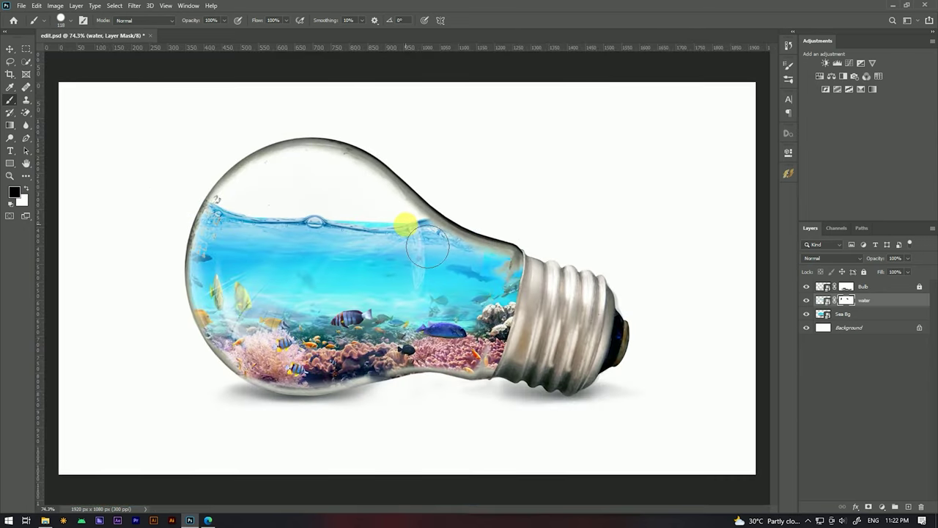
{"action": "key", "text": "v"}
{"action": "scroll", "coordinate": [308, 211], "scroll_direction": "up", "scroll_amount": 1}
{"action": "scroll", "coordinate": [310, 226], "scroll_direction": "up", "scroll_amount": 2}
{"action": "scroll", "coordinate": [403, 199], "scroll_direction": "down", "scroll_amount": 2}
{"action": "scroll", "coordinate": [461, 222], "scroll_direction": "up", "scroll_amount": 2}
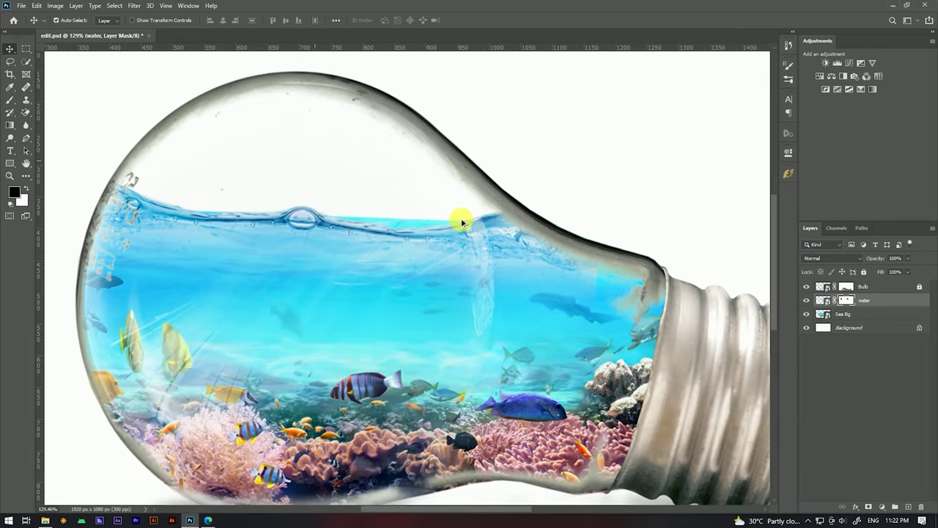
- Add a layer mask to Sea Bg and paint black over the cyan strip above the ripple line
{"action": "left_click", "coordinate": [824, 315]}
{"action": "left_click", "coordinate": [869, 506]}
{"action": "key", "text": "b"}
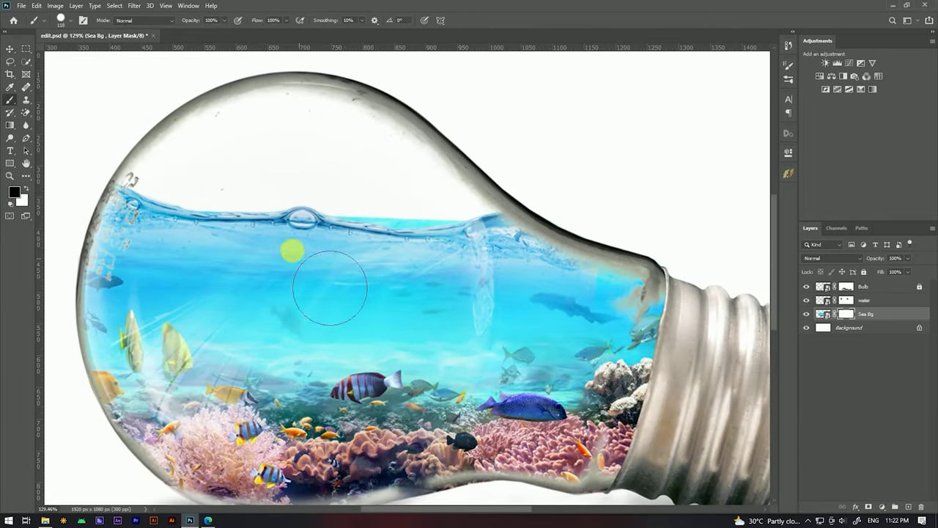
{"action": "scroll", "coordinate": [330, 287], "scroll_direction": "up", "scroll_amount": 2}
{"action": "scroll", "coordinate": [383, 247], "scroll_direction": "up", "scroll_amount": 1}
{"action": "mouse_move", "coordinate": [426, 253]}
{"action": "left_mouse_down"}
{"action": "mouse_move", "coordinate": [604, 234]}
{"action": "mouse_move", "coordinate": [545, 256]}
{"action": "mouse_move", "coordinate": [428, 259]}
{"action": "left_mouse_up"}
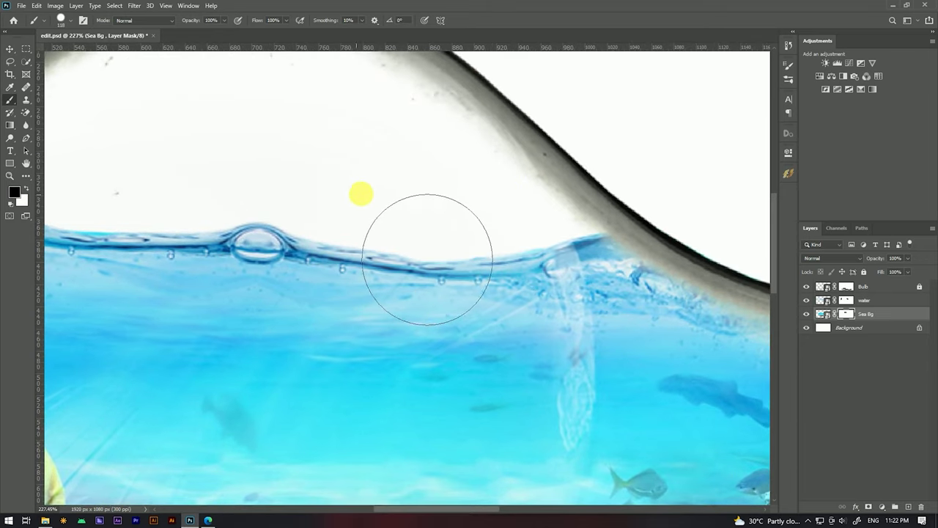
{"action": "scroll", "coordinate": [528, 168], "scroll_direction": "down", "scroll_amount": 5}
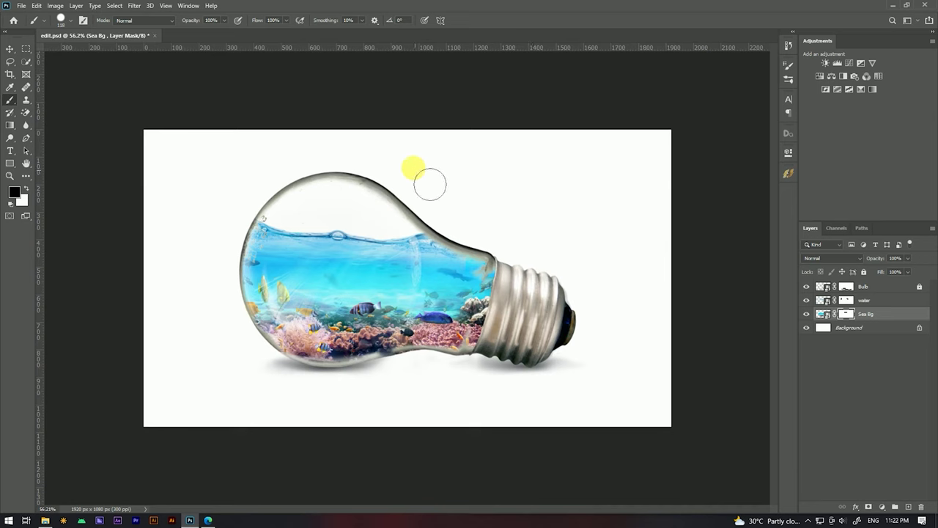
- Return to the Move tool and select the water layer's mask
{"action": "key", "text": "v"}
{"action": "scroll", "coordinate": [444, 247], "scroll_direction": "up", "scroll_amount": 3}
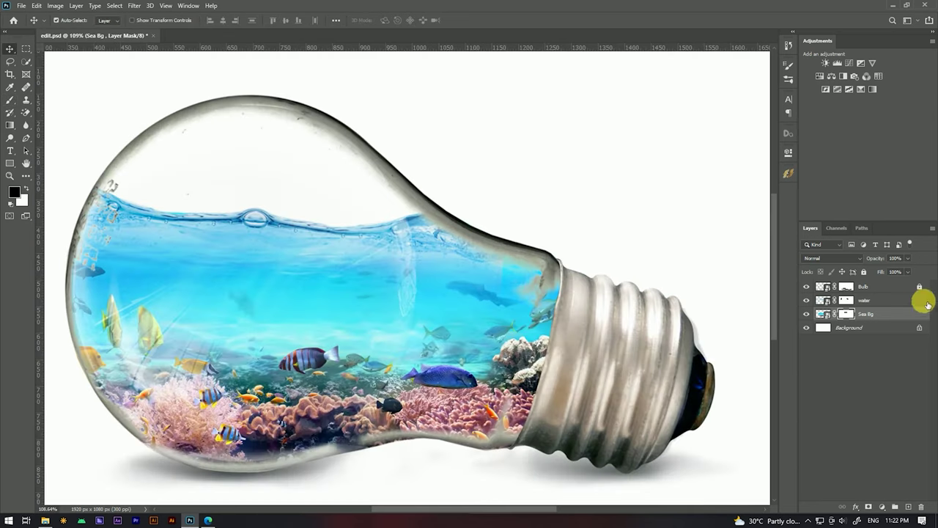
{"action": "left_click", "coordinate": [847, 300]}
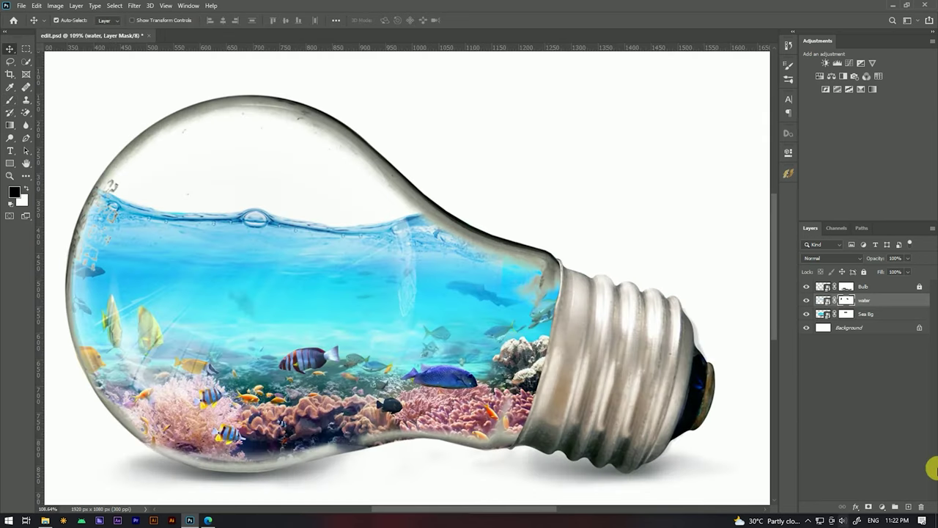
- Set the brush to 50% opacity and 24% flow for softer masking on the water mask
{"action": "left_click", "coordinate": [11, 98]}
{"action": "type", "text": "50"}
{"action": "left_click", "coordinate": [276, 22]}
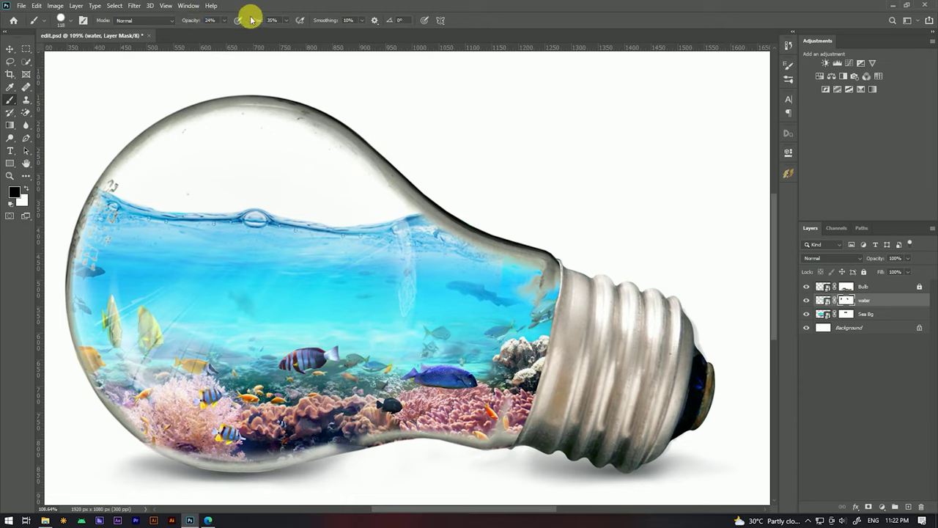
{"action": "left_click_drag", "start_coordinate": [263, 21], "coordinate": [254, 21]}
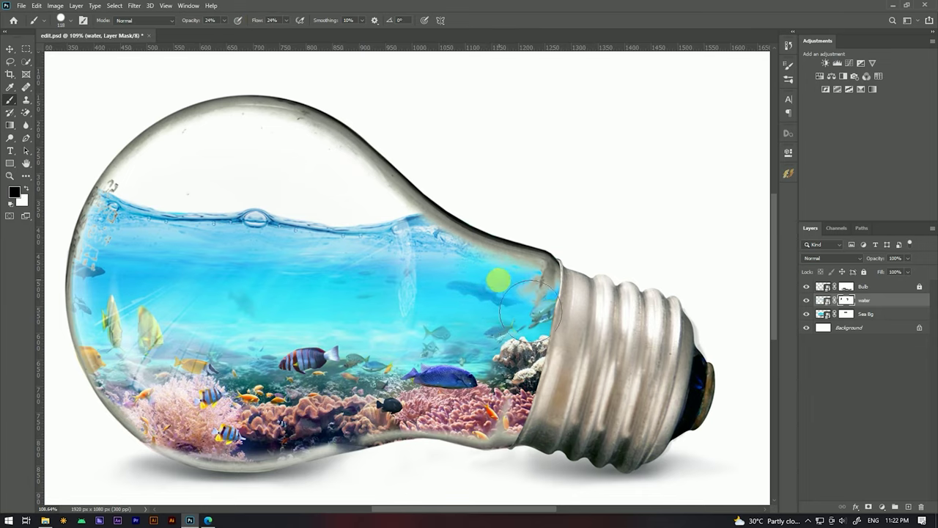
{"action": "scroll", "coordinate": [409, 269], "scroll_direction": "down", "scroll_amount": 3}
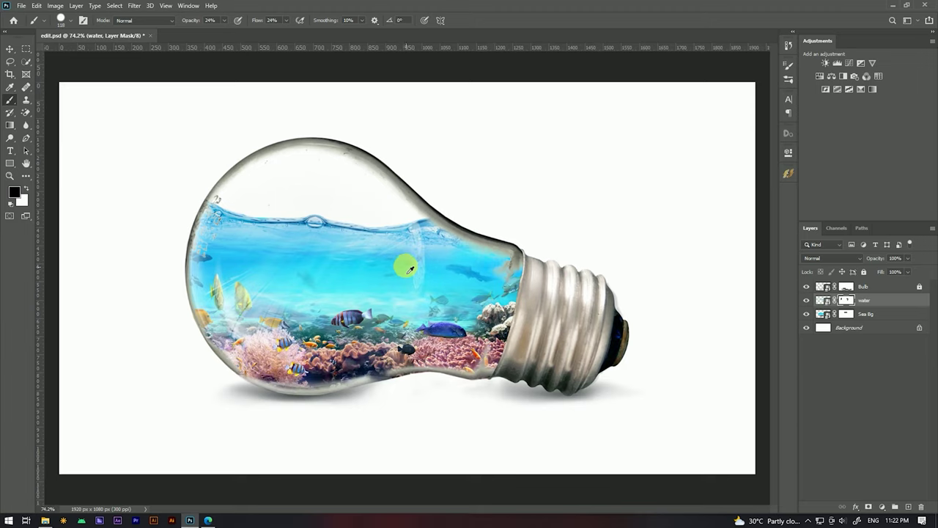
{"action": "scroll", "coordinate": [409, 250], "scroll_direction": "up", "scroll_amount": 2}
{"action": "scroll", "coordinate": [432, 223], "scroll_direction": "up", "scroll_amount": 1}
{"action": "scroll", "coordinate": [469, 199], "scroll_direction": "down", "scroll_amount": 4}
{"action": "scroll", "coordinate": [488, 184], "scroll_direction": "up", "scroll_amount": 1}
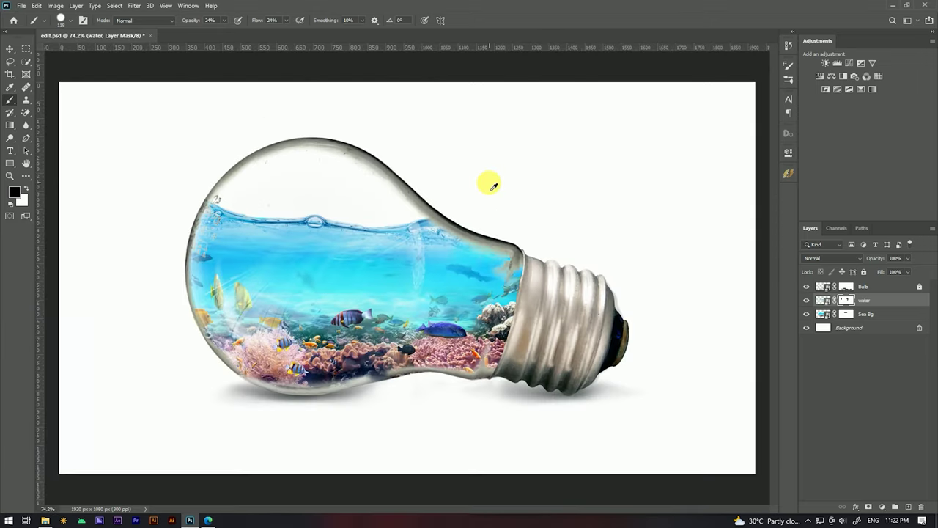
{"action": "scroll", "coordinate": [469, 189], "scroll_direction": "down", "scroll_amount": 2}
{"action": "scroll", "coordinate": [341, 192], "scroll_direction": "up", "scroll_amount": 2}
{"action": "scroll", "coordinate": [348, 193], "scroll_direction": "up", "scroll_amount": 2}
- Switch to the Move tool and save the composite as edit.psd, confirming the format options
{"action": "key", "text": "v"}
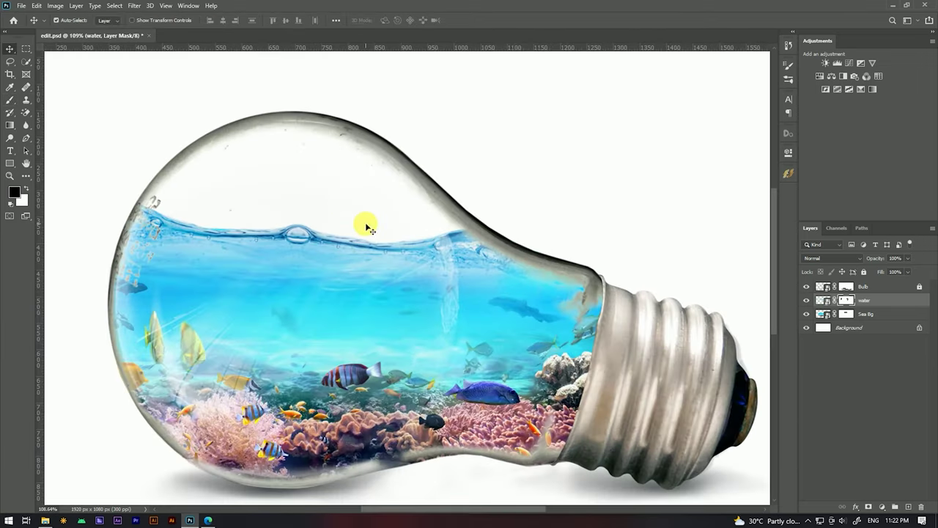
{"action": "scroll", "coordinate": [401, 189], "scroll_direction": "down", "scroll_amount": 2}
{"action": "scroll", "coordinate": [401, 189], "scroll_direction": "up", "scroll_amount": 2}
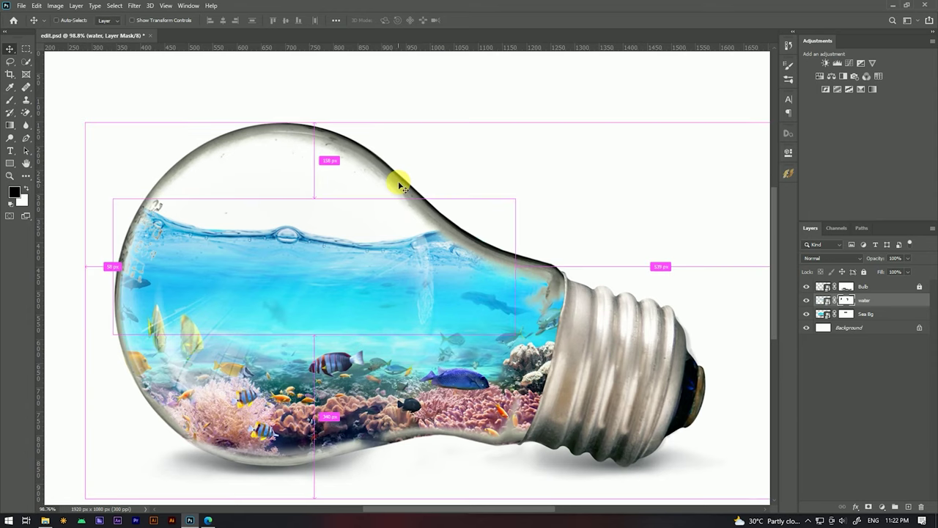
{"action": "key", "text": "ctrl+s"}
{"action": "left_click", "coordinate": [576, 147]}
- Bring up the File Explorer folder of source images
{"action": "key", "text": "ctrl"}
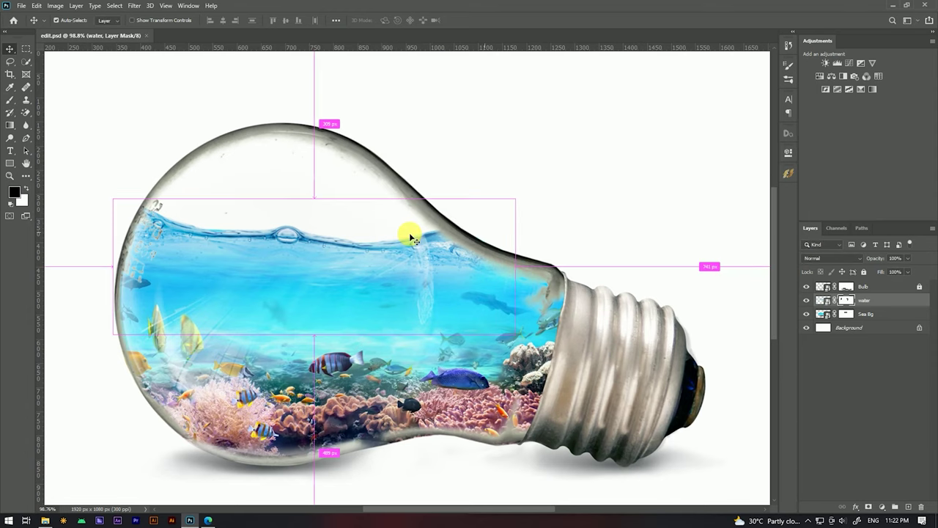
{"action": "scroll", "coordinate": [579, 252], "scroll_direction": "down", "scroll_amount": 2}
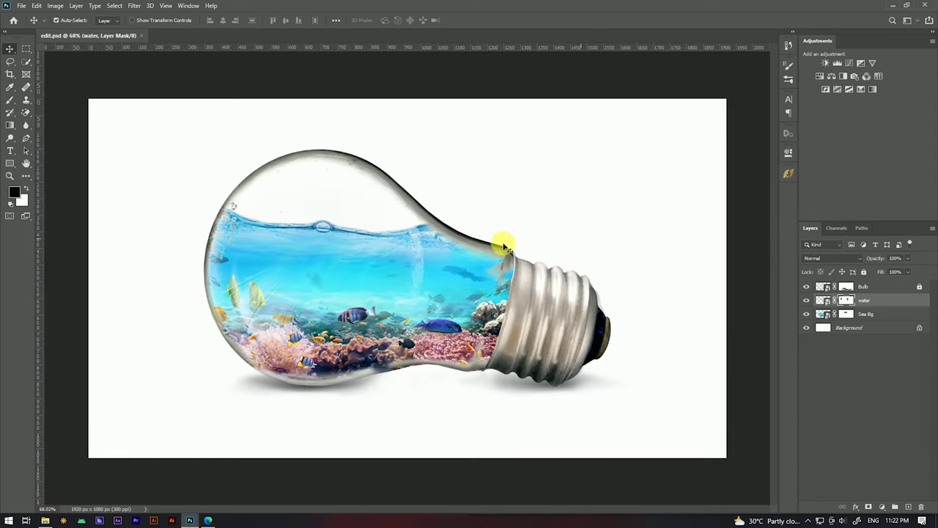
{"action": "scroll", "coordinate": [403, 275], "scroll_direction": "down", "scroll_amount": 1}
{"action": "scroll", "coordinate": [297, 259], "scroll_direction": "up", "scroll_amount": 3}
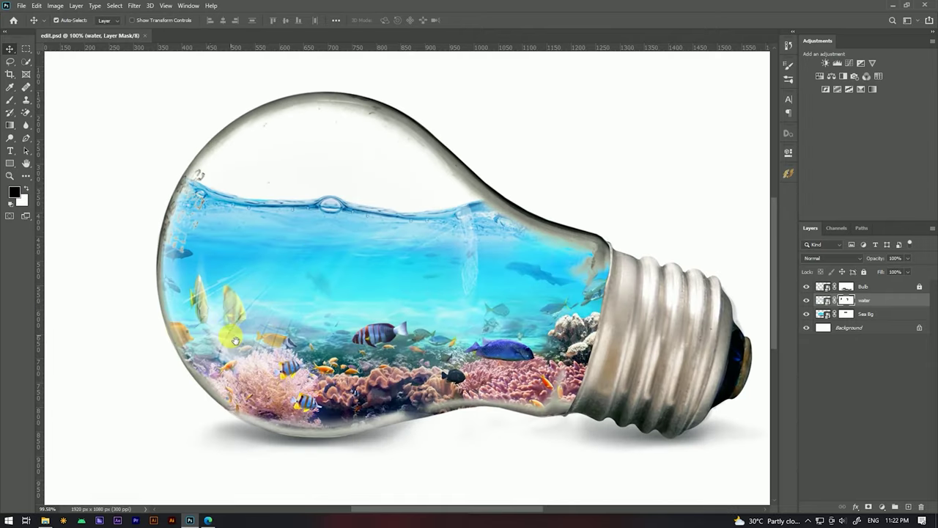
{"action": "left_click", "coordinate": [45, 520]}
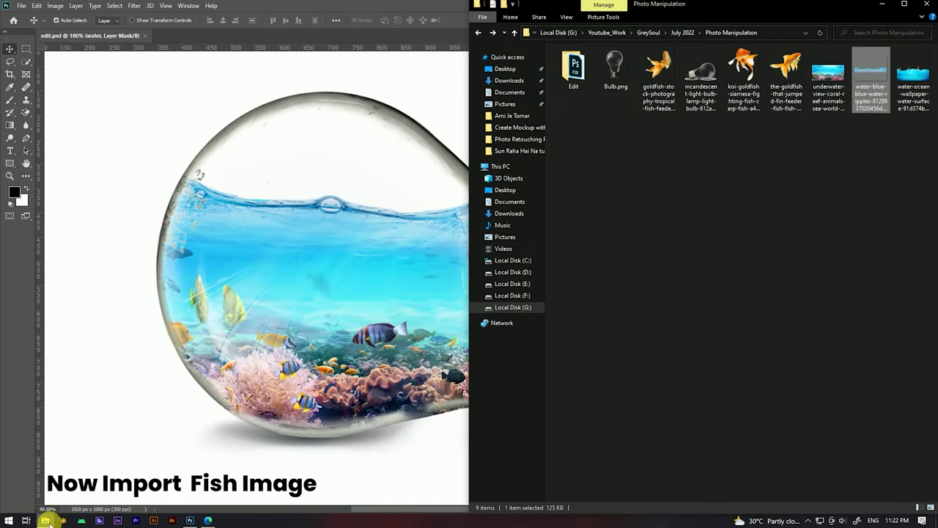
- Place the goldfish photo onto the canvas and scale it to about 12%
{"action": "left_click", "coordinate": [724, 161]}
{"action": "left_click", "coordinate": [664, 71]}
{"action": "left_click_drag", "start_coordinate": [664, 68], "coordinate": [290, 262]}
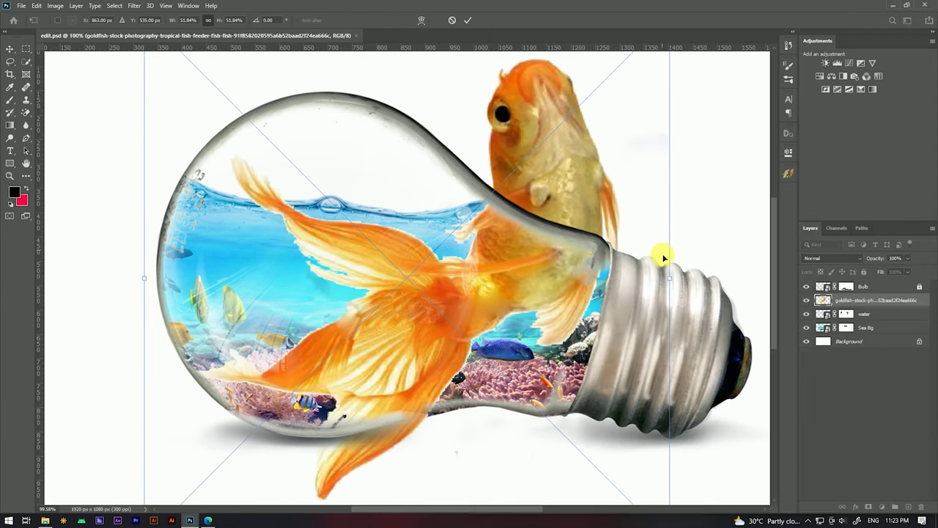
{"action": "mouse_move", "coordinate": [677, 283]}
{"action": "left_mouse_down"}
{"action": "mouse_move", "coordinate": [356, 275]}
{"action": "mouse_move", "coordinate": [353, 287]}
{"action": "left_mouse_up"}
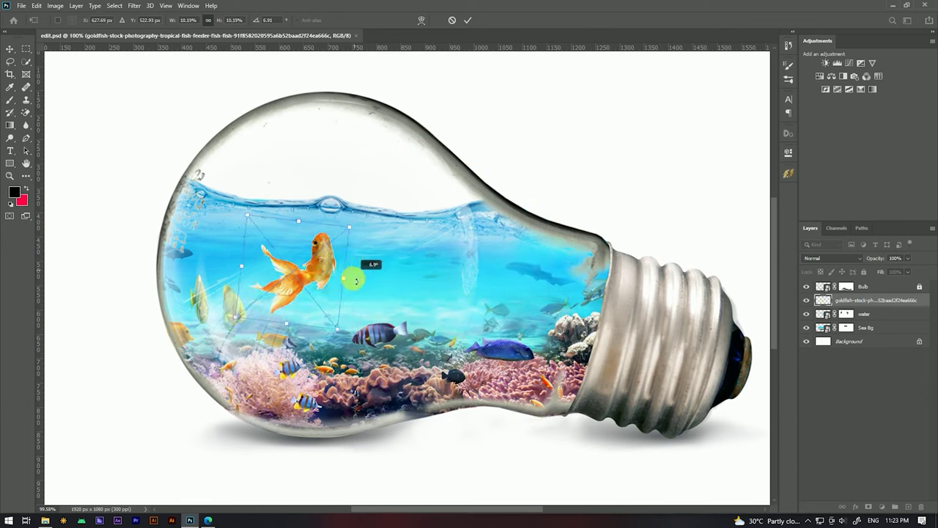
{"action": "left_click", "coordinate": [466, 23]}
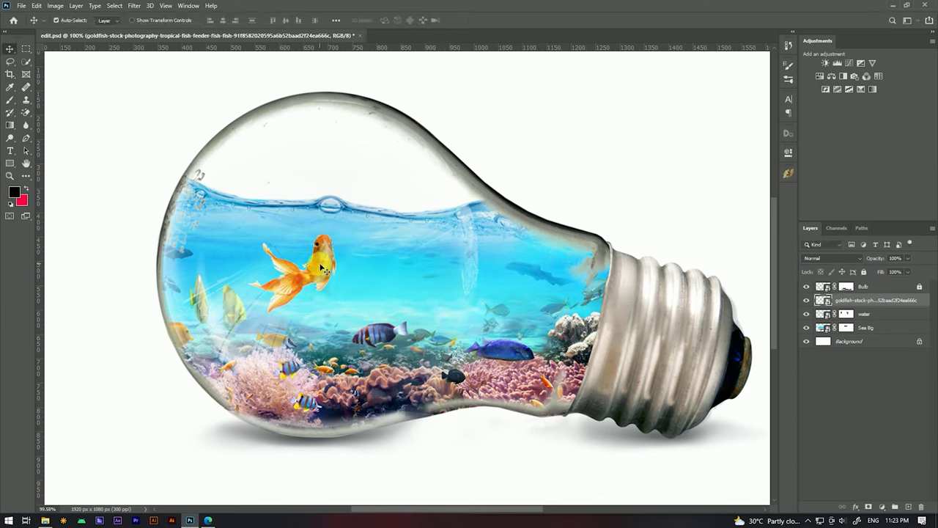
- Move the goldfish slightly lower in the water and name its layer Fish_1
{"action": "left_click_drag", "start_coordinate": [323, 269], "coordinate": [322, 273]}
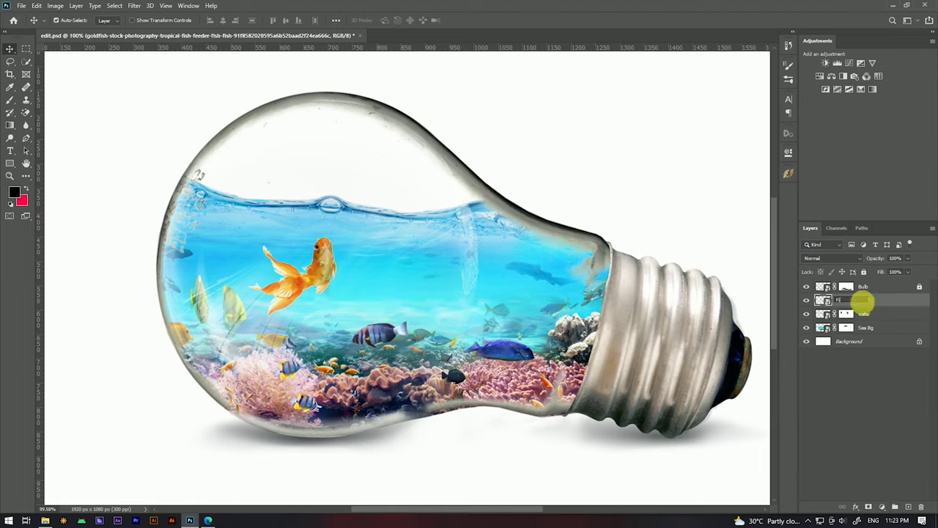
{"action": "type", "text": "Fish 1"}
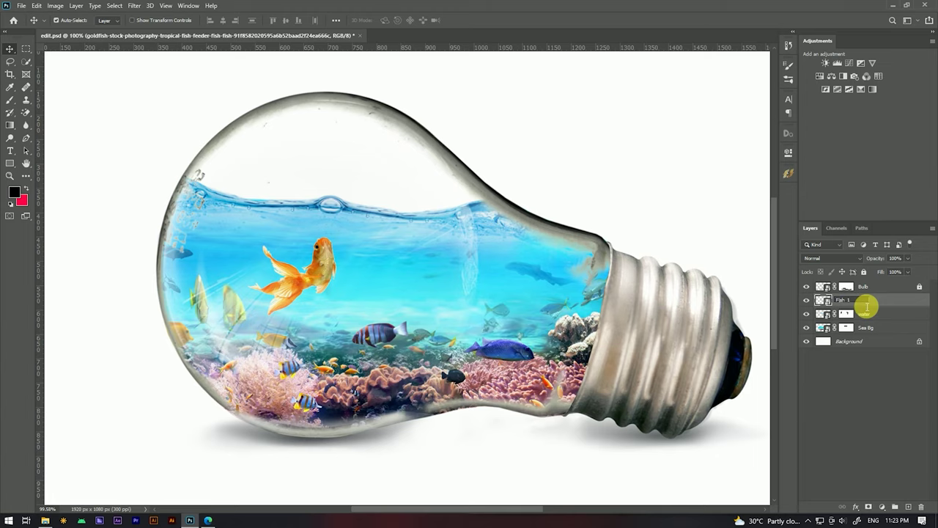
{"action": "type", "text": "_"}
{"action": "key", "text": "Return"}
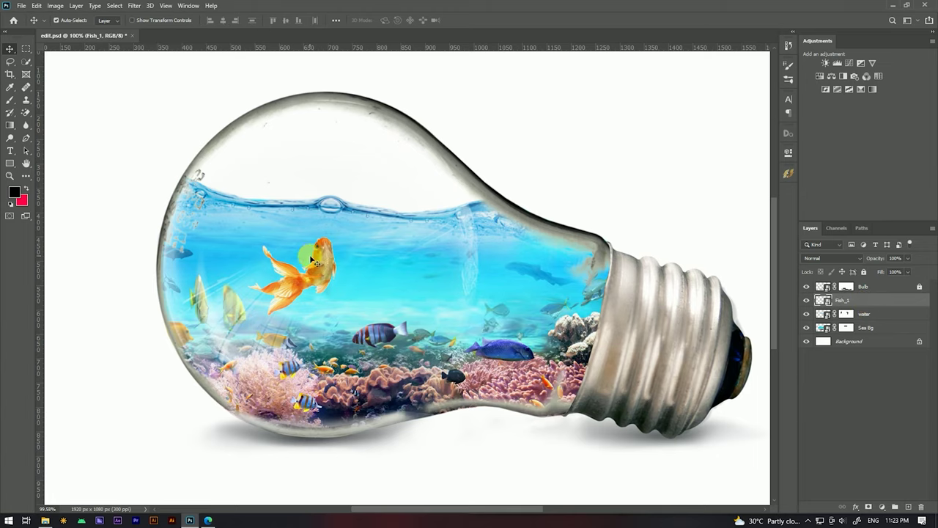
{"action": "scroll", "coordinate": [312, 260], "scroll_direction": "up", "scroll_amount": 2}
{"action": "scroll", "coordinate": [313, 210], "scroll_direction": "up", "scroll_amount": 3}
{"action": "scroll", "coordinate": [346, 199], "scroll_direction": "down", "scroll_amount": 3}
{"action": "scroll", "coordinate": [362, 198], "scroll_direction": "down", "scroll_amount": 1}
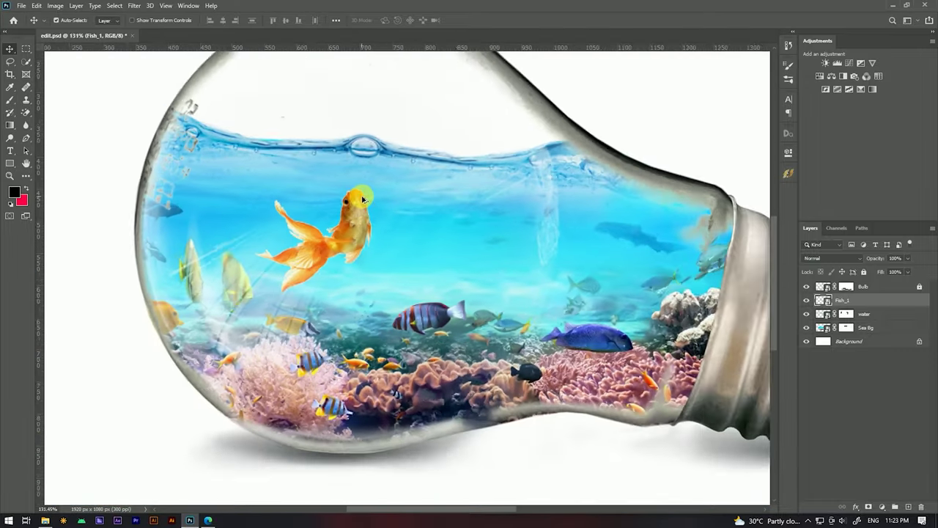
{"action": "scroll", "coordinate": [362, 198], "scroll_direction": "down", "scroll_amount": 3}
{"action": "scroll", "coordinate": [358, 200], "scroll_direction": "up", "scroll_amount": 3}
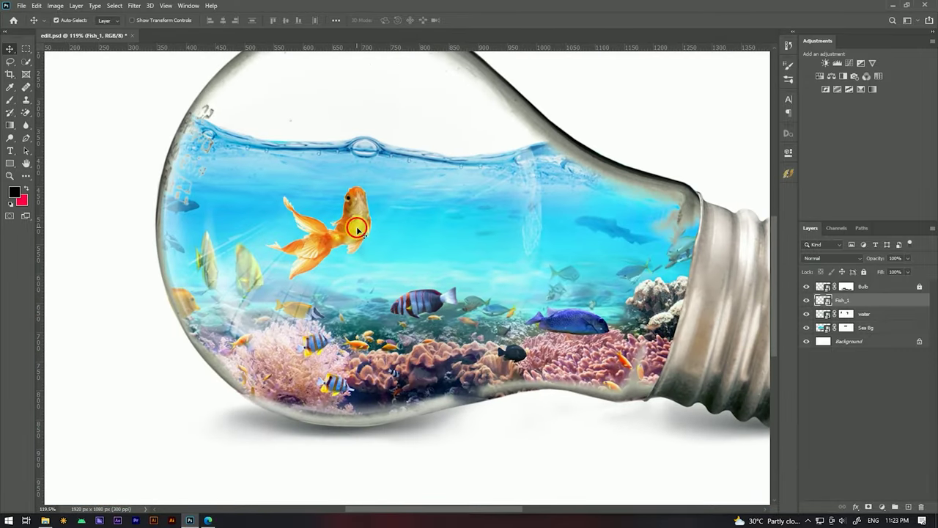
- Nudge the goldfish a little to the right to refine its placement
{"action": "left_click_drag", "start_coordinate": [357, 229], "coordinate": [362, 227]}
{"action": "scroll", "coordinate": [366, 219], "scroll_direction": "down", "scroll_amount": 3}
{"action": "scroll", "coordinate": [331, 237], "scroll_direction": "up", "scroll_amount": 1}
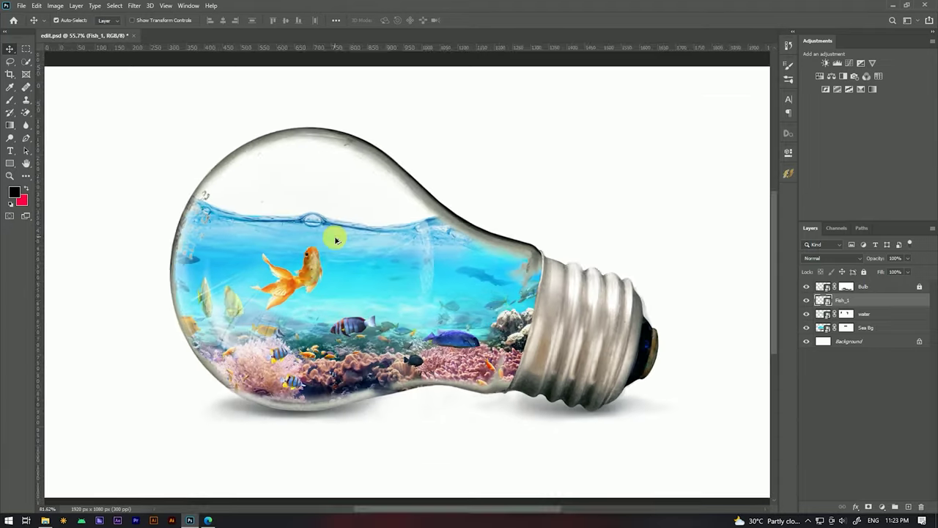
{"action": "scroll", "coordinate": [330, 236], "scroll_direction": "up", "scroll_amount": 1}
{"action": "scroll", "coordinate": [331, 237], "scroll_direction": "up", "scroll_amount": 1}
{"action": "scroll", "coordinate": [352, 250], "scroll_direction": "up", "scroll_amount": 3}
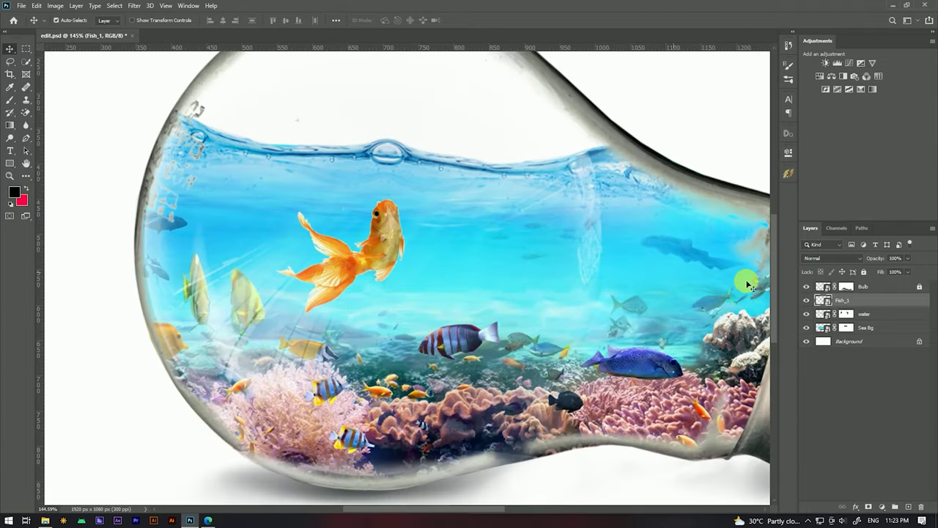
- Duplicate Sea Bg and stack the copy and the water layer directly beneath Bulb
{"action": "left_click", "coordinate": [894, 330]}
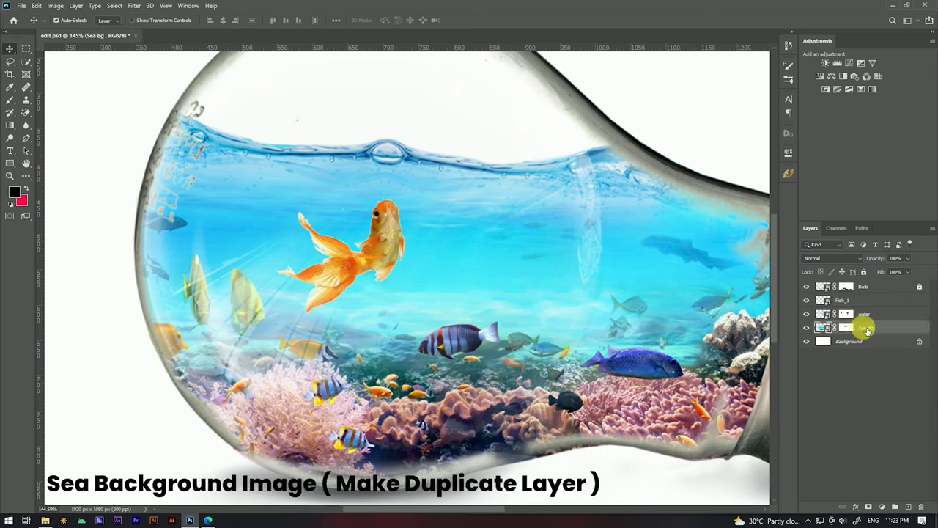
{"action": "right_click", "coordinate": [893, 331]}
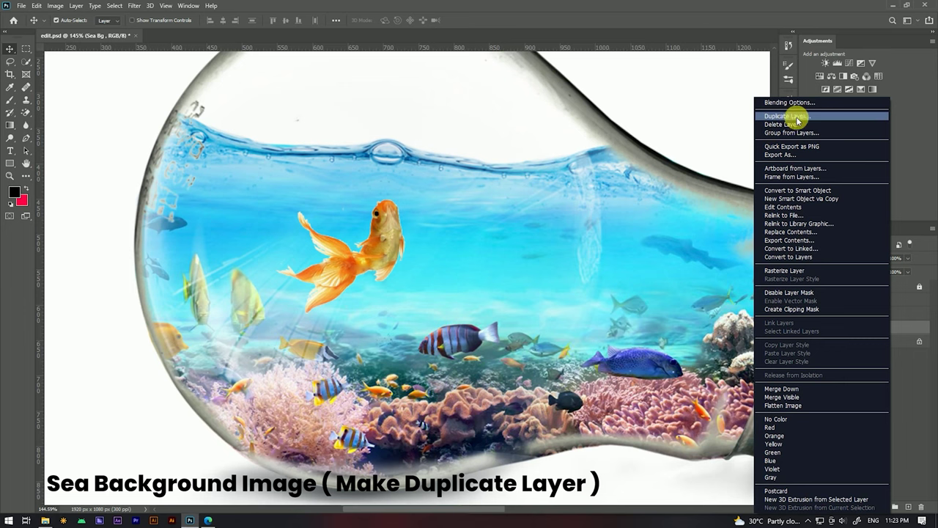
{"action": "left_click", "coordinate": [787, 117]}
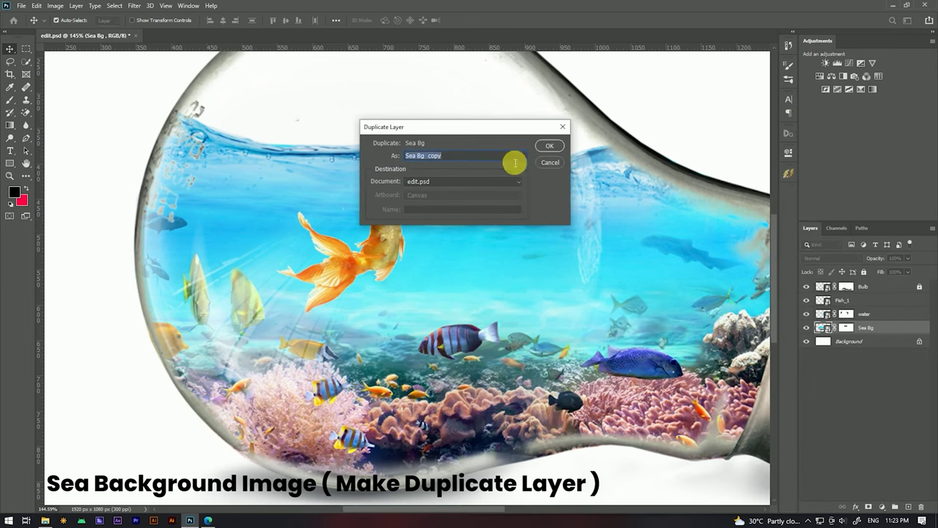
{"action": "left_click", "coordinate": [548, 149]}
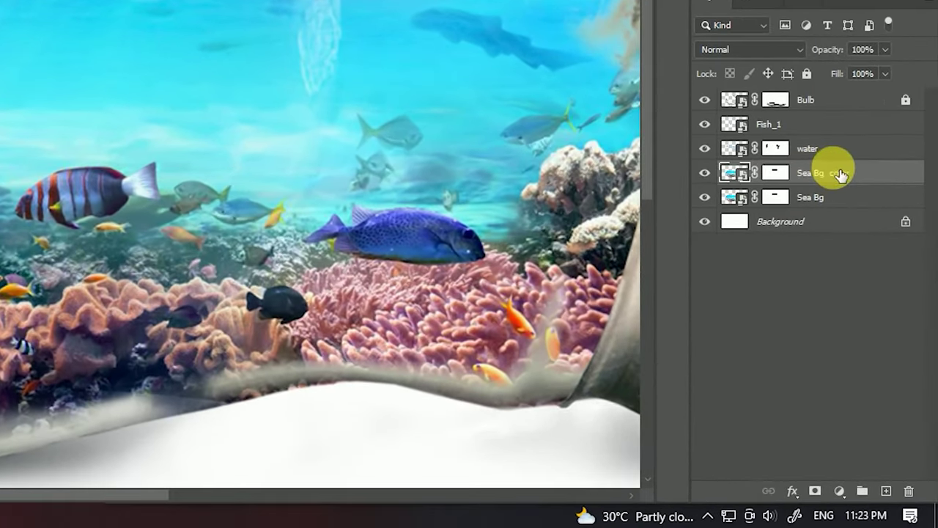
{"action": "left_click_drag", "start_coordinate": [838, 175], "coordinate": [823, 118]}
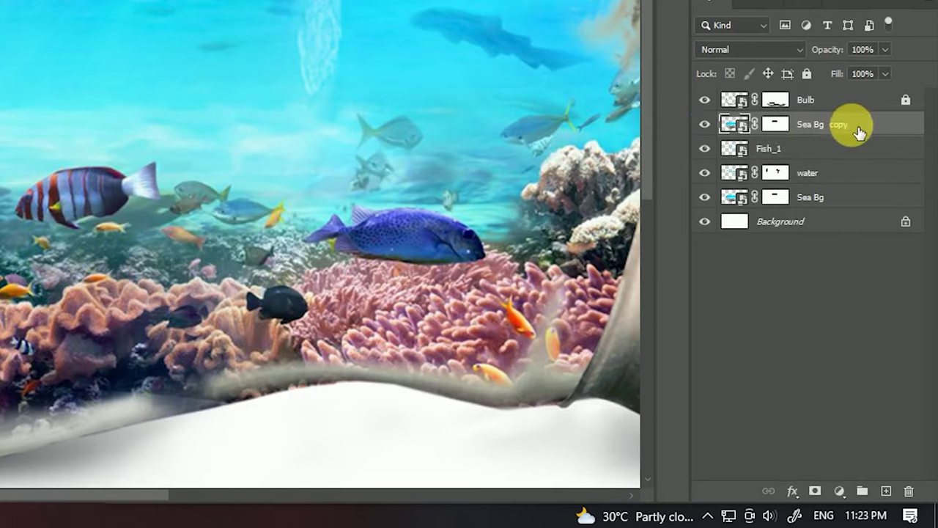
{"action": "left_click", "coordinate": [704, 100]}
{"action": "left_click", "coordinate": [705, 100]}
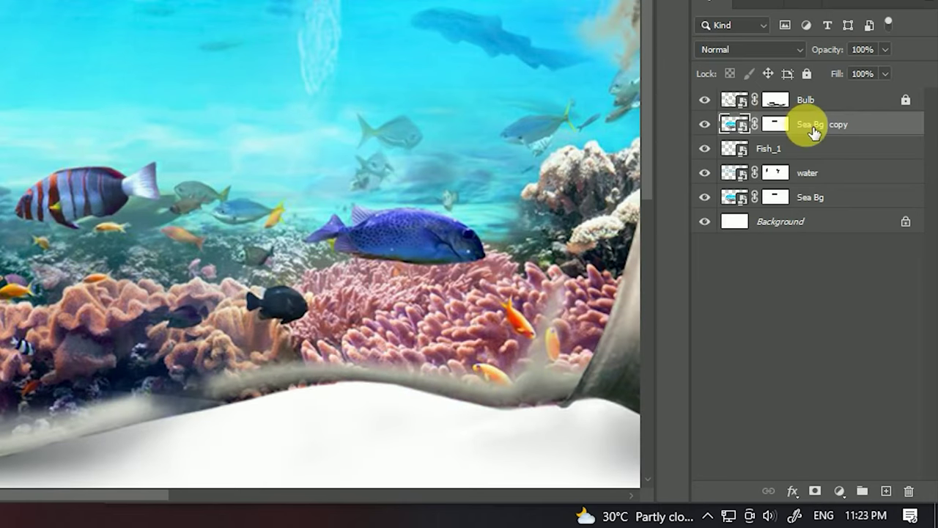
{"action": "left_click_drag", "start_coordinate": [815, 183], "coordinate": [808, 122]}
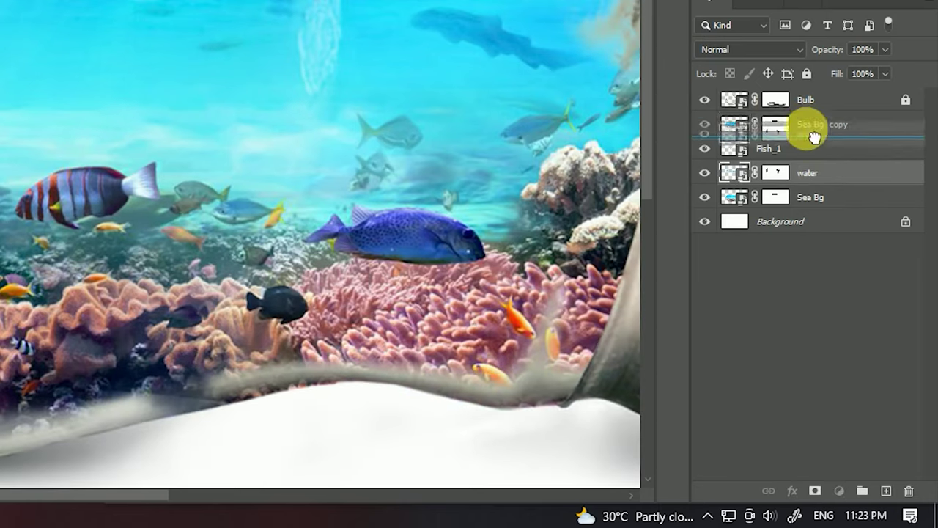
- Give the Sea Bg copy layer 20% opacity and Overlay blending
{"action": "left_click", "coordinate": [820, 155]}
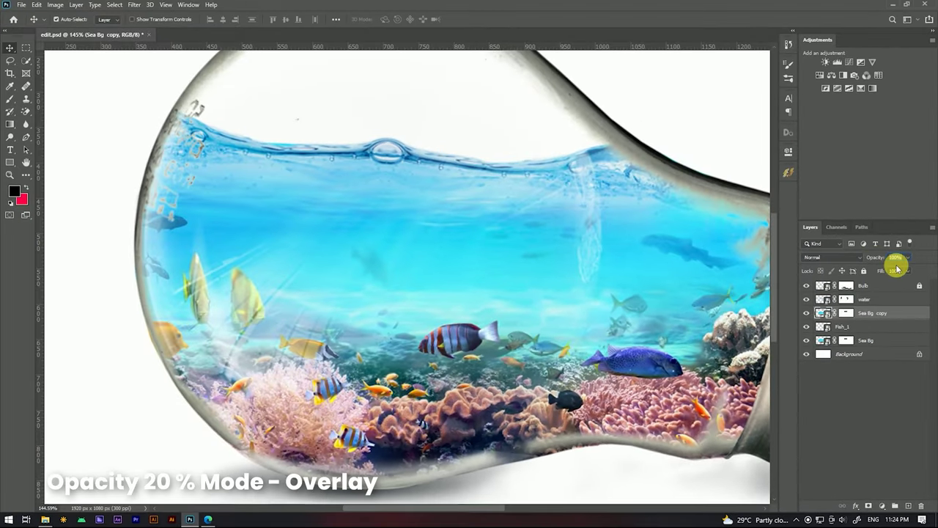
{"action": "type", "text": "20"}
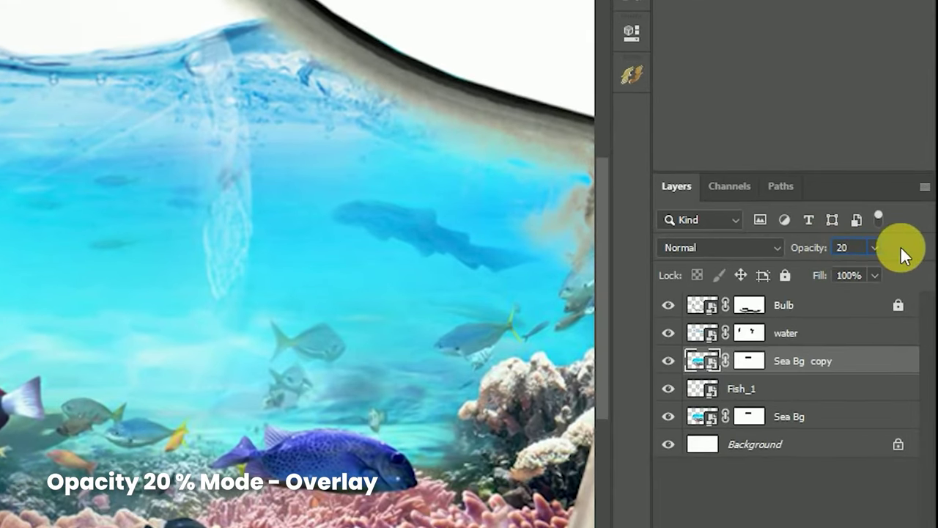
{"action": "key", "text": "Return"}
{"action": "left_click", "coordinate": [748, 250]}
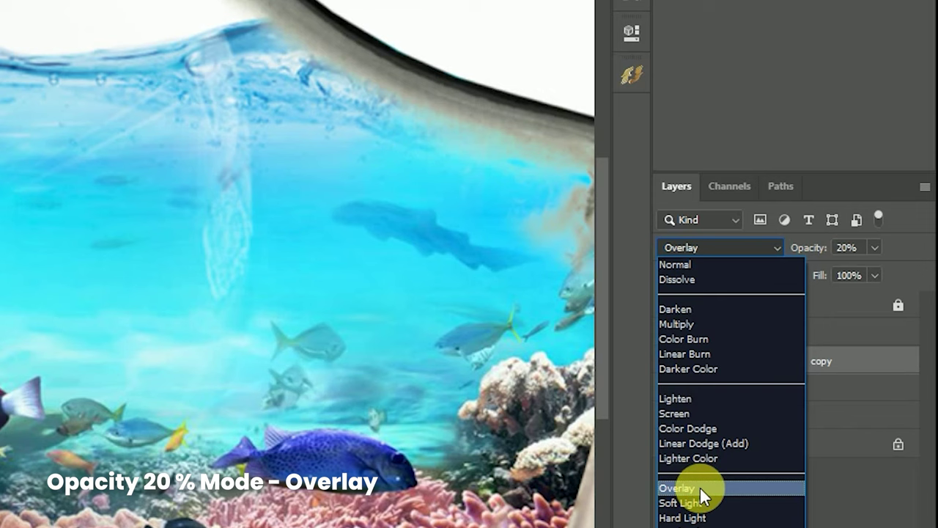
{"action": "left_click", "coordinate": [700, 488]}
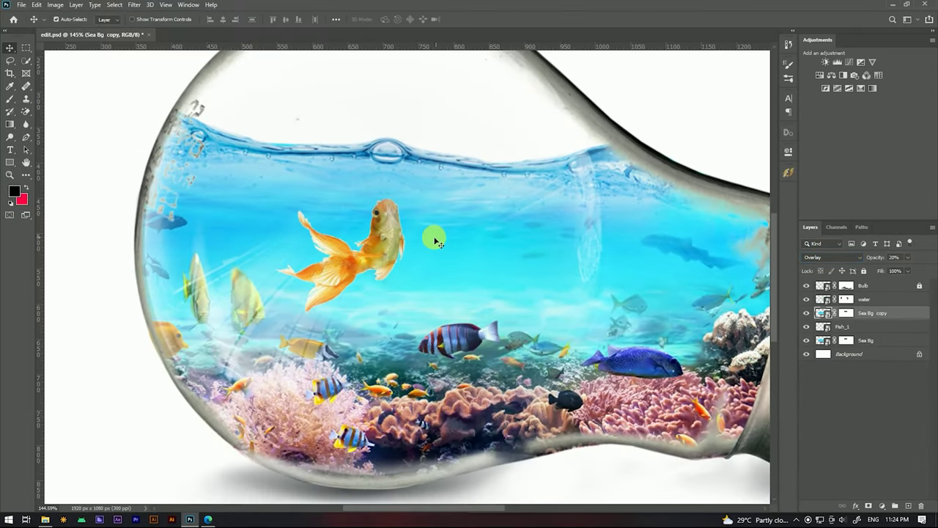
{"action": "left_click", "coordinate": [618, 459]}
{"action": "scroll", "coordinate": [438, 244], "scroll_direction": "down", "scroll_amount": 5}
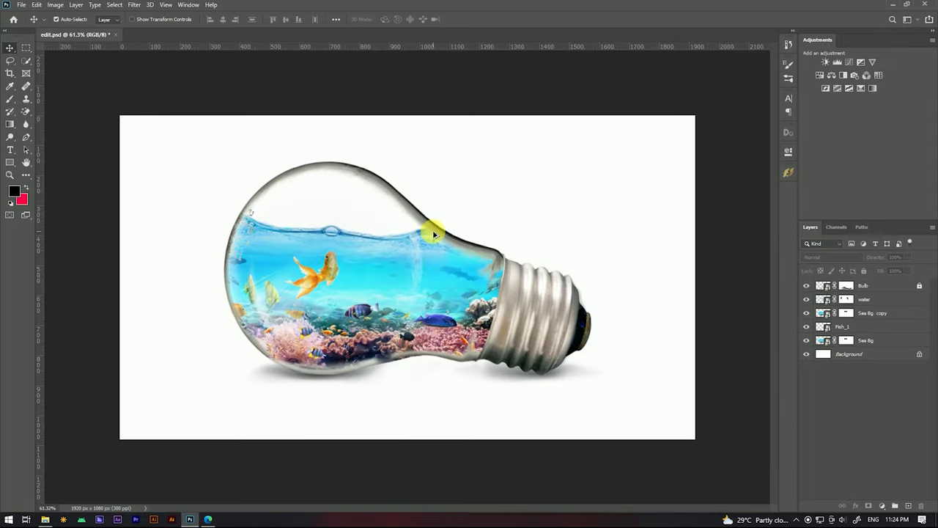
{"action": "scroll", "coordinate": [322, 265], "scroll_direction": "up", "scroll_amount": 6}
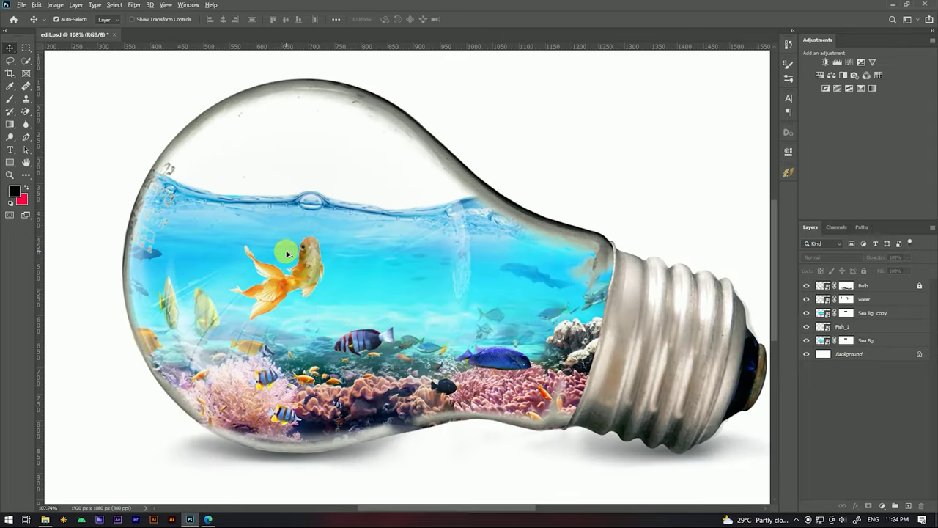
{"action": "scroll", "coordinate": [285, 251], "scroll_direction": "up", "scroll_amount": 3}
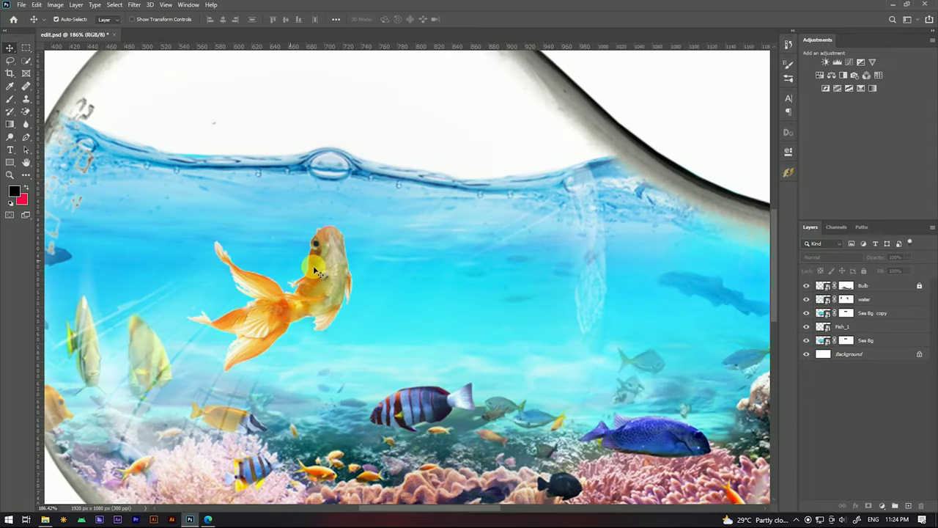
{"action": "left_click", "coordinate": [871, 312]}
- Place the second goldfish photo above Fish_1, shrinking, moving and tilting it into the water
{"action": "left_click", "coordinate": [835, 328]}
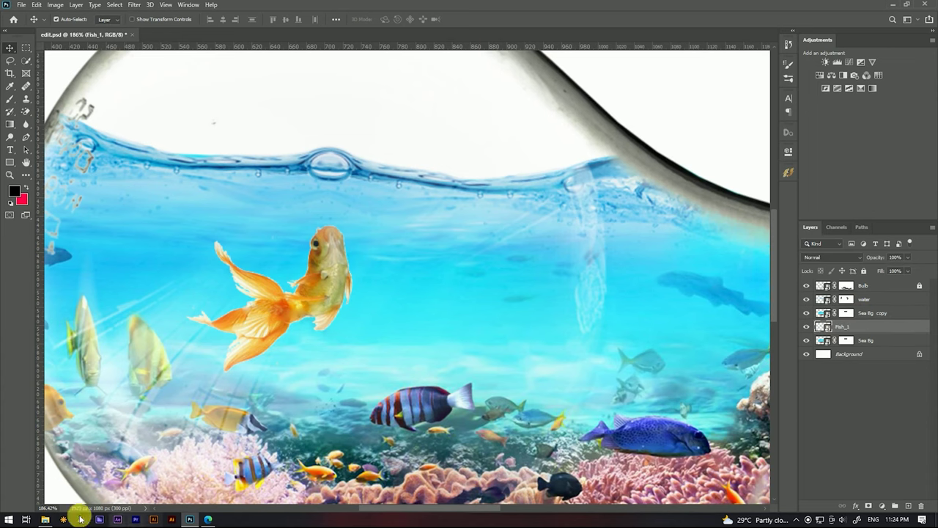
{"action": "left_click", "coordinate": [45, 519]}
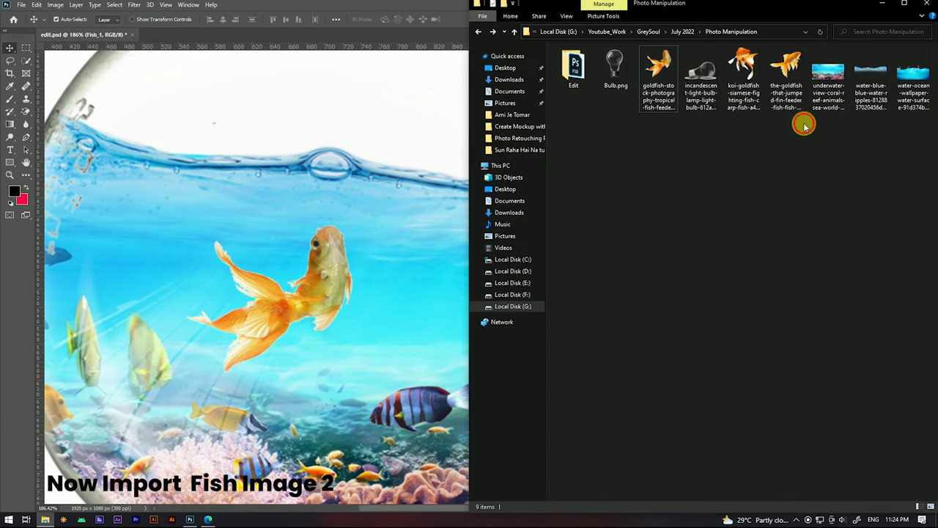
{"action": "left_click_drag", "start_coordinate": [785, 74], "coordinate": [356, 356]}
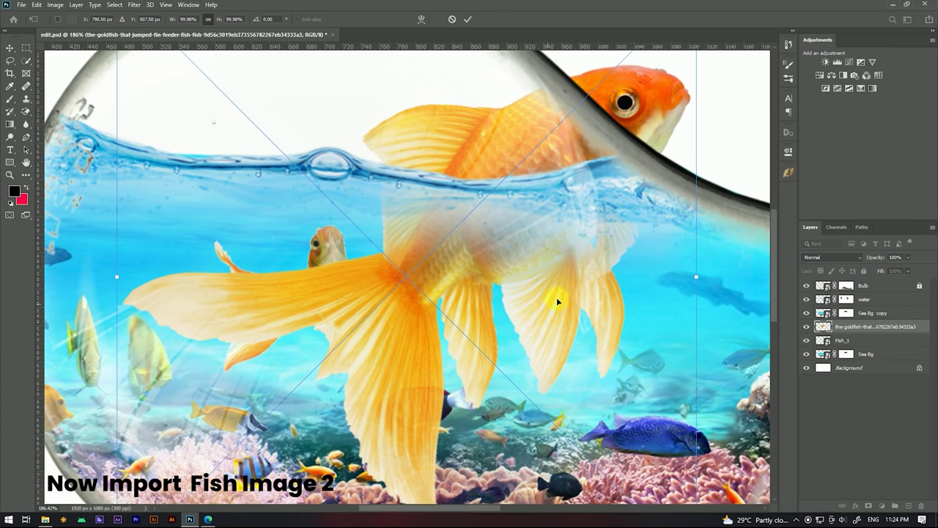
{"action": "mouse_move", "coordinate": [691, 277]}
{"action": "left_mouse_down"}
{"action": "mouse_move", "coordinate": [529, 311]}
{"action": "mouse_move", "coordinate": [572, 319]}
{"action": "left_mouse_up"}
{"action": "mouse_move", "coordinate": [591, 261]}
{"action": "left_mouse_down"}
{"action": "mouse_move", "coordinate": [599, 325]}
{"action": "mouse_move", "coordinate": [510, 328]}
{"action": "left_mouse_up"}
{"action": "left_click", "coordinate": [468, 19]}
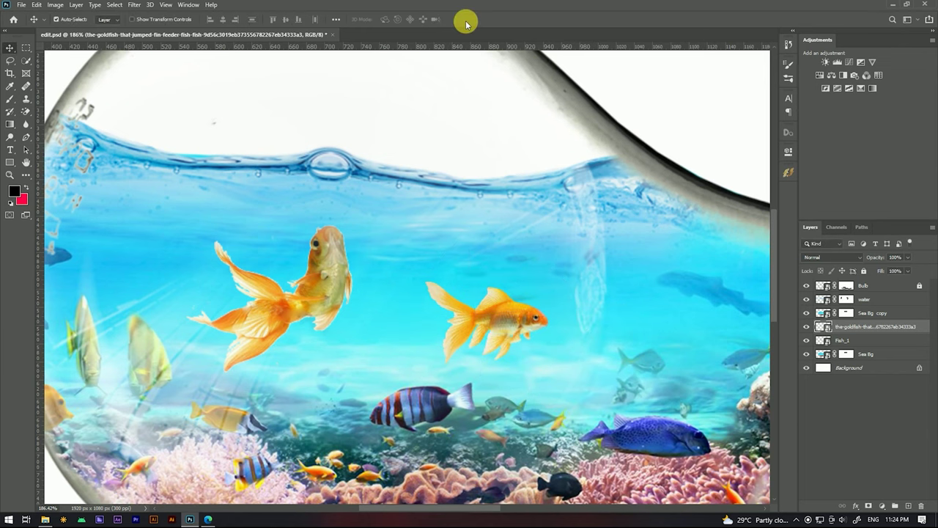
- Fit the whole composition in view and rename the new goldfish layer Fish
{"action": "key", "text": "ctrl+0"}
{"action": "scroll", "coordinate": [514, 236], "scroll_direction": "up", "scroll_amount": 2}
{"action": "scroll", "coordinate": [517, 249], "scroll_direction": "up", "scroll_amount": 2}
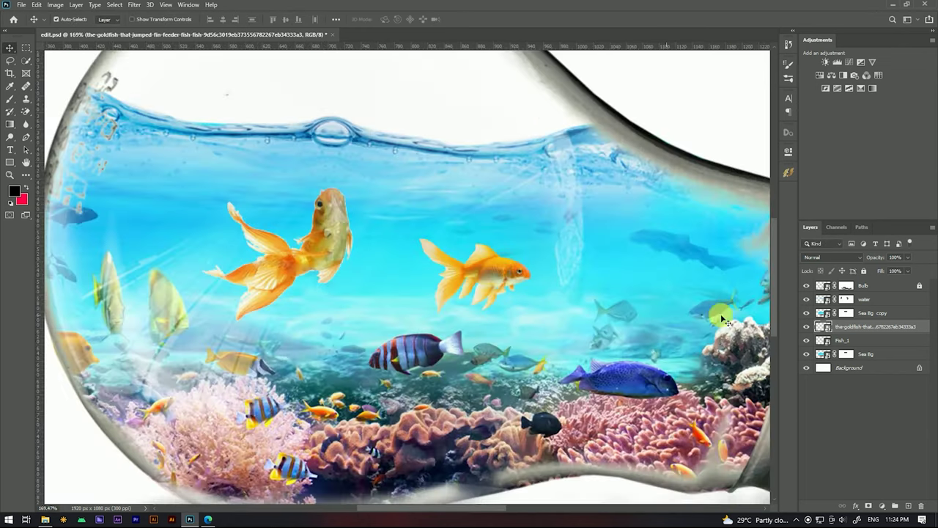
{"action": "double_click", "coordinate": [857, 327]}
{"action": "type", "text": "Fish"}
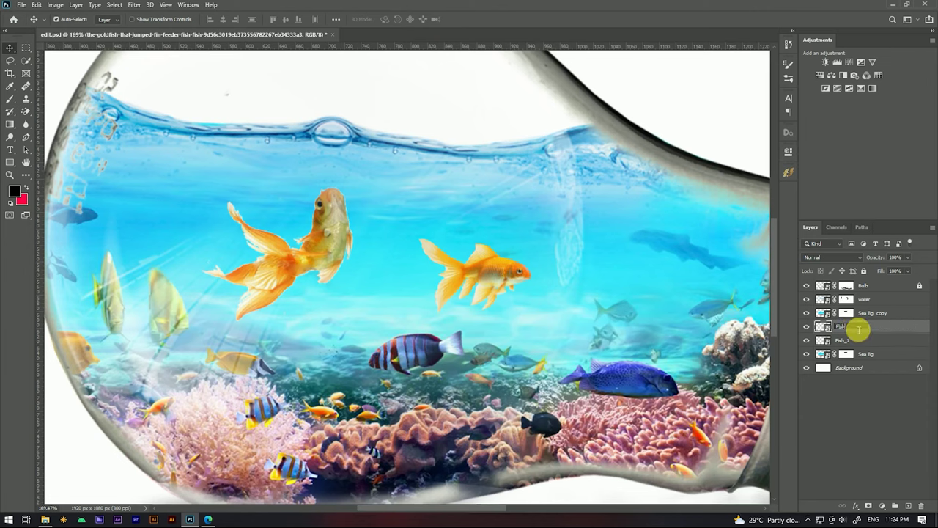
{"action": "key", "text": "Return"}
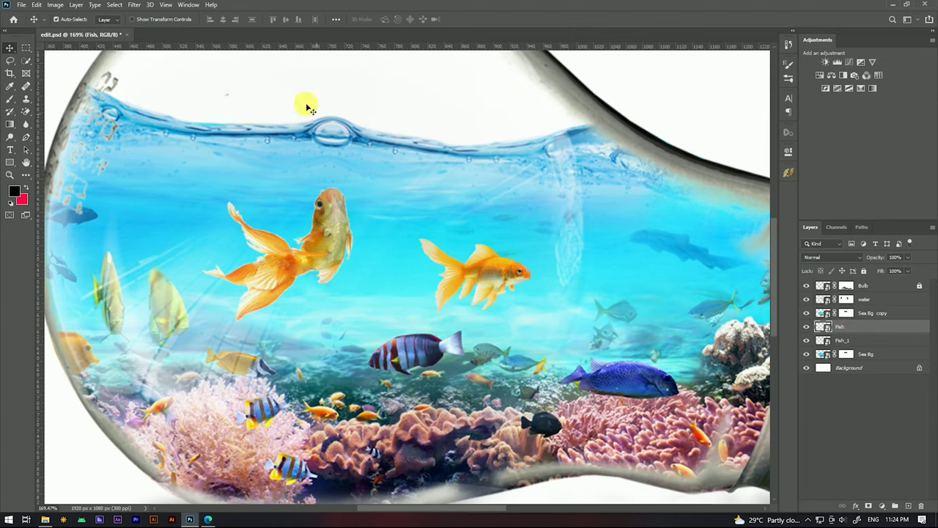
{"action": "left_click", "coordinate": [134, 5]}
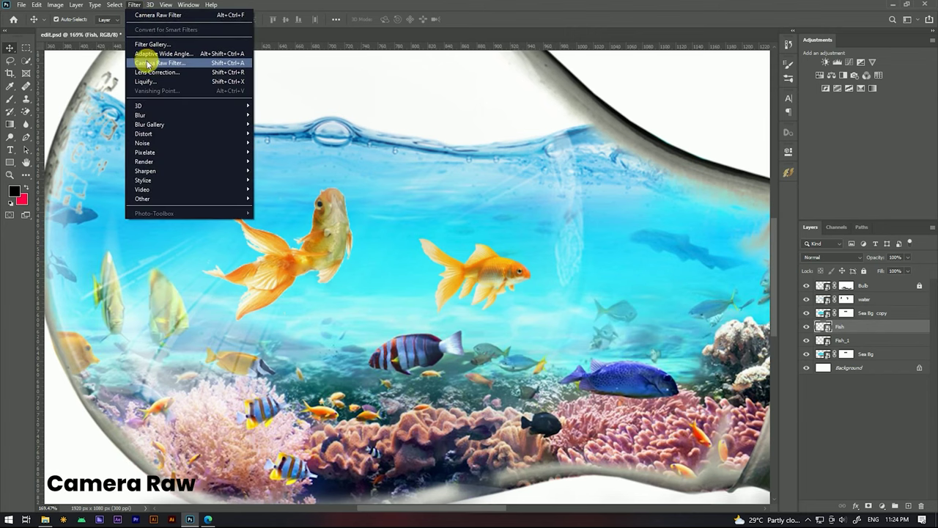
- Open the Camera Raw Filter on the Fish layer and zoom the preview onto the goldfish
{"action": "left_click", "coordinate": [147, 64]}
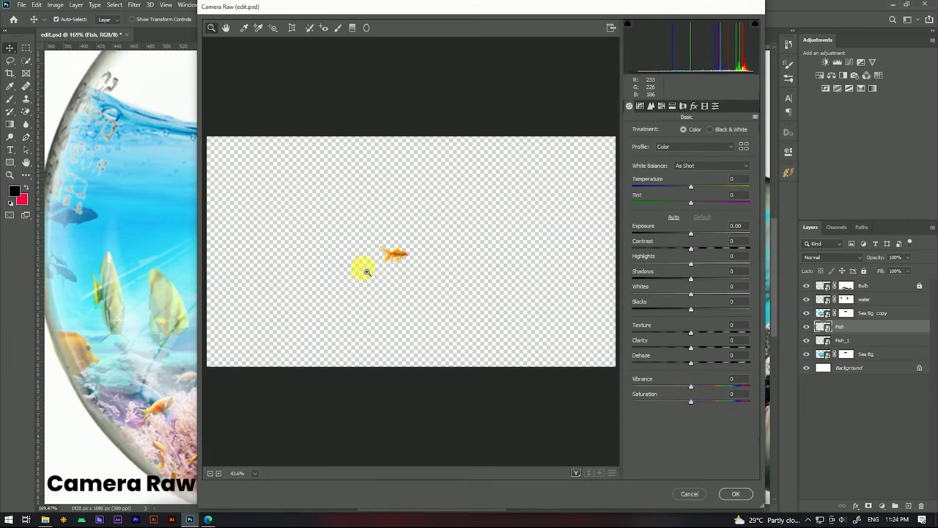
{"action": "left_click", "coordinate": [383, 260]}
{"action": "left_click", "coordinate": [416, 256]}
{"action": "left_click", "coordinate": [444, 253]}
{"action": "left_click", "coordinate": [370, 251]}
{"action": "left_click", "coordinate": [321, 255]}
{"action": "left_click_drag", "start_coordinate": [309, 257], "coordinate": [418, 257]}
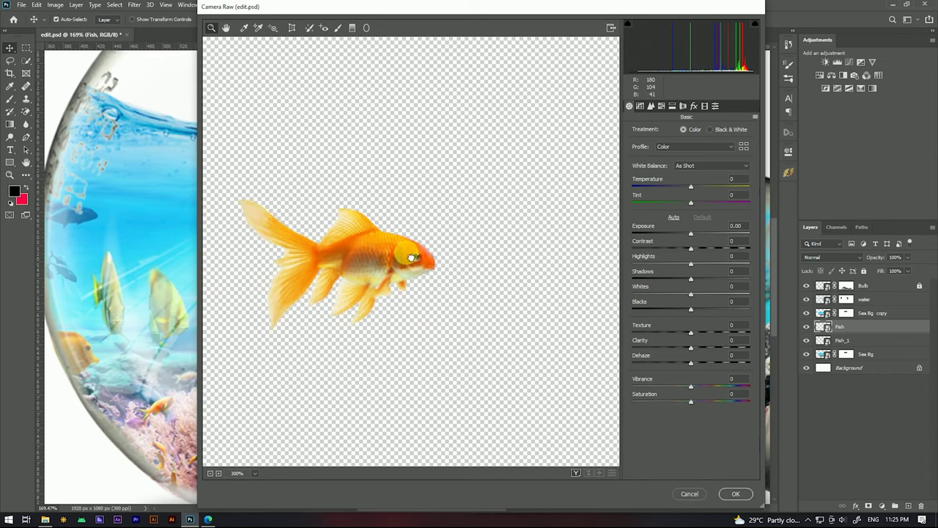
- Grade the small goldfish with Temperature -43, Contrast +13, Vibrance +8, Saturation +12
{"action": "left_click_drag", "start_coordinate": [692, 189], "coordinate": [674, 188]}
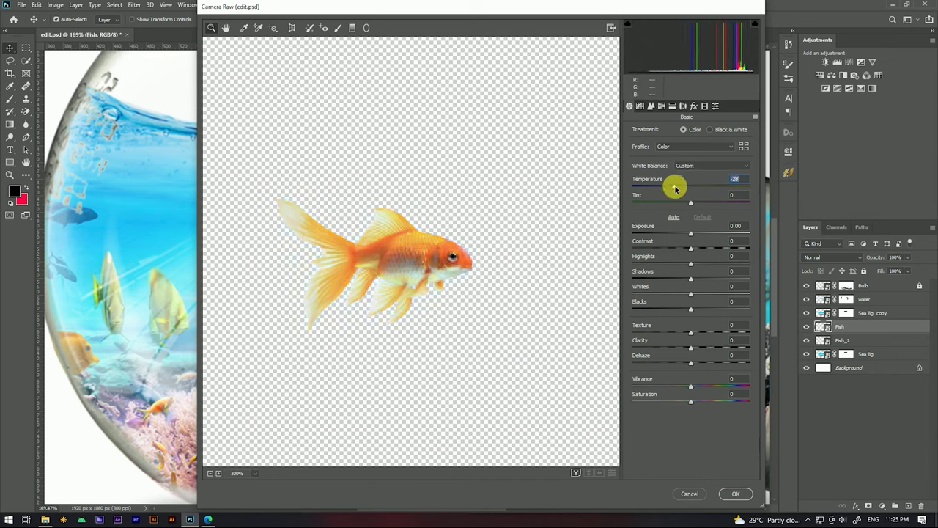
{"action": "mouse_move", "coordinate": [691, 386]}
{"action": "left_mouse_down"}
{"action": "mouse_move", "coordinate": [705, 385]}
{"action": "mouse_move", "coordinate": [704, 396]}
{"action": "left_mouse_up"}
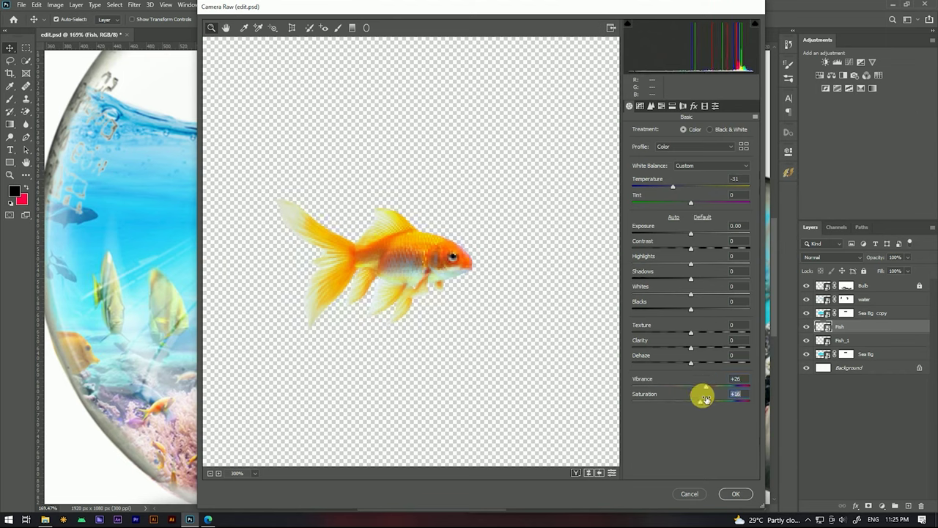
{"action": "left_click_drag", "start_coordinate": [706, 386], "coordinate": [690, 386]}
{"action": "left_click", "coordinate": [697, 400]}
{"action": "left_click_drag", "start_coordinate": [672, 187], "coordinate": [659, 187]}
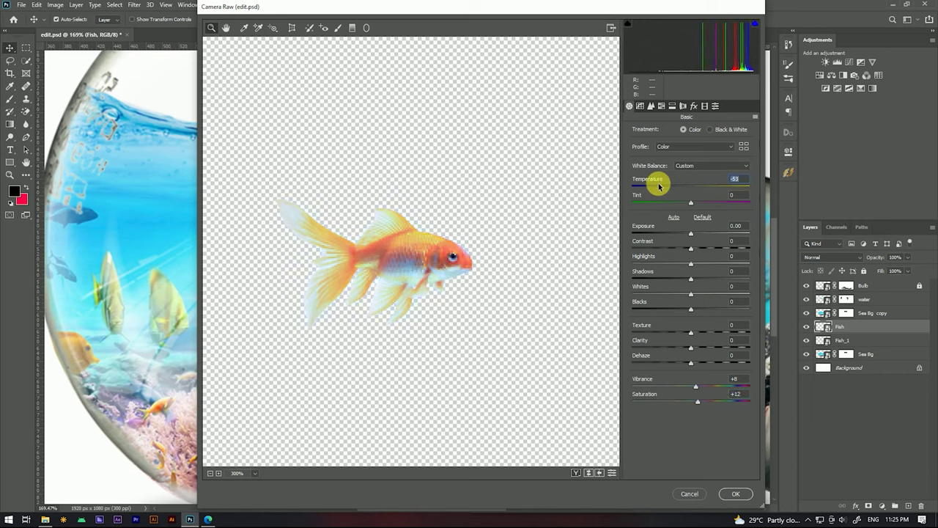
{"action": "left_click", "coordinate": [693, 106]}
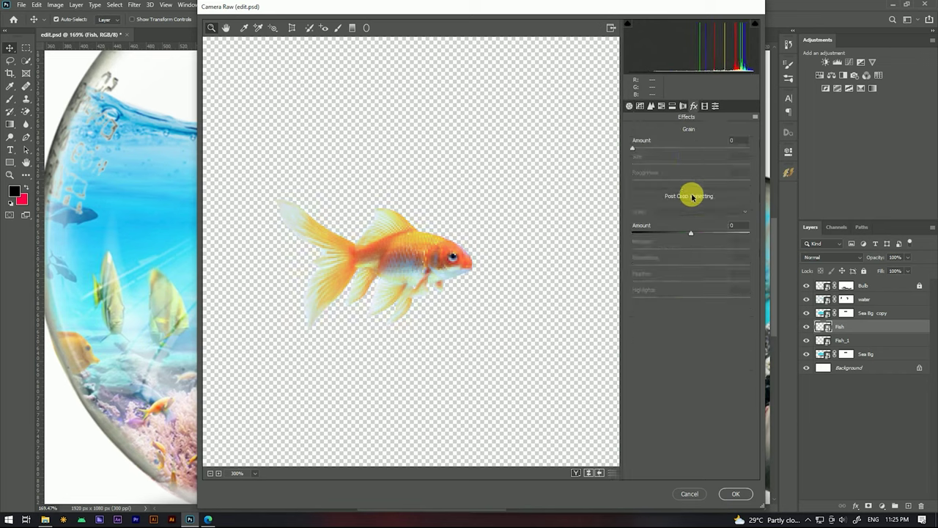
{"action": "left_click_drag", "start_coordinate": [691, 232], "coordinate": [697, 249]}
{"action": "left_click", "coordinate": [629, 105]}
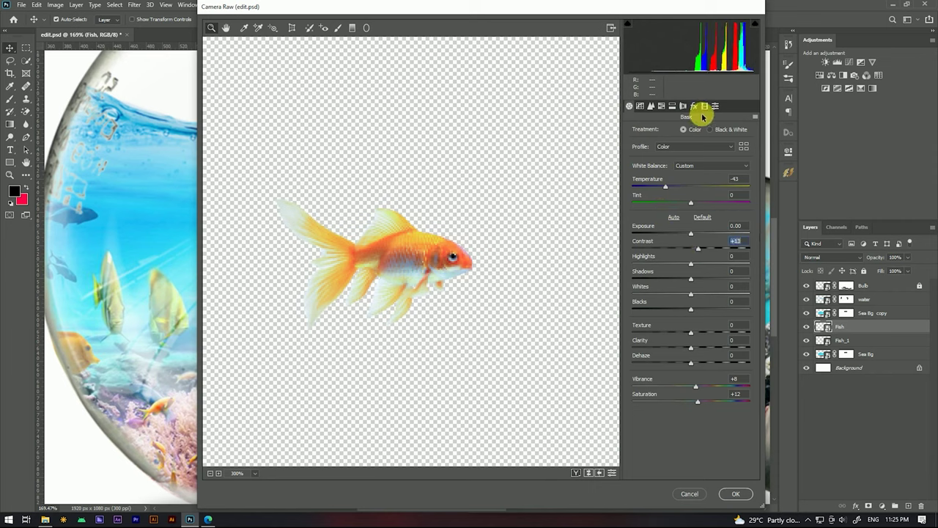
{"action": "left_click", "coordinate": [667, 186]}
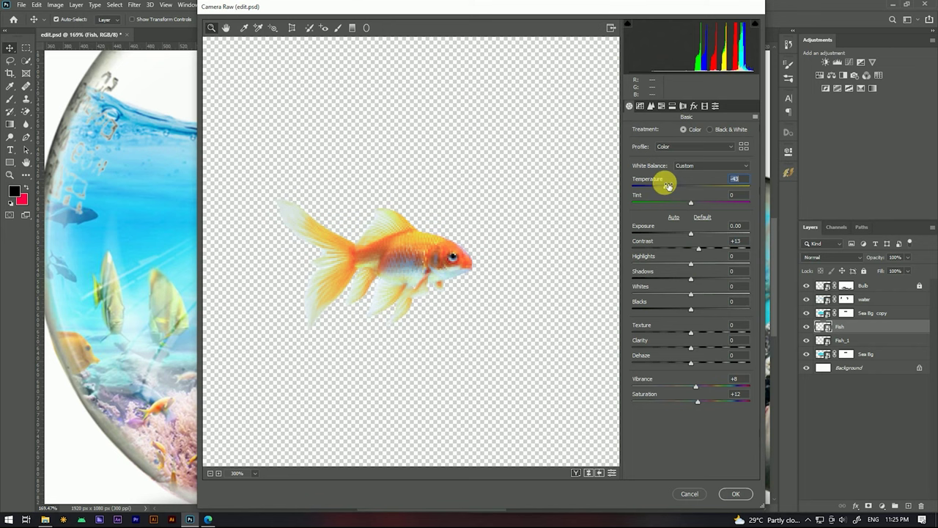
{"action": "left_click", "coordinate": [733, 491]}
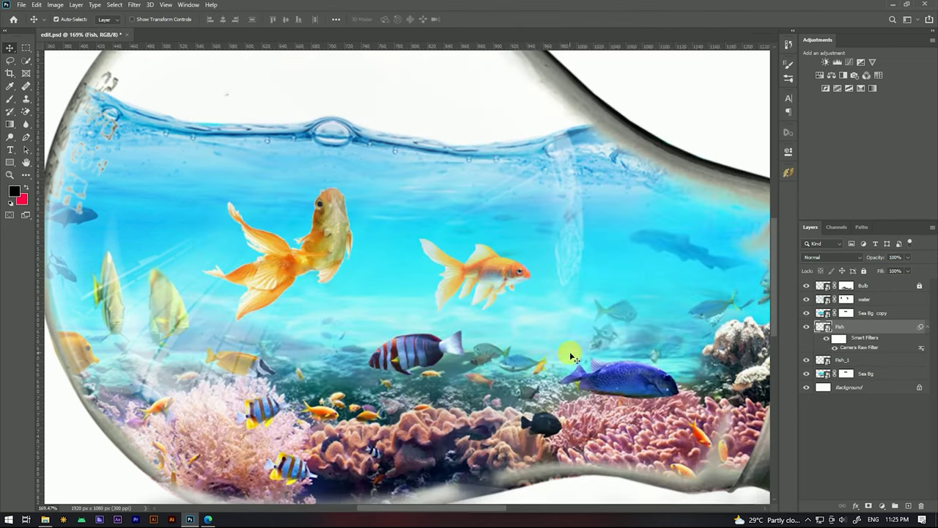
- Copy the Camera Raw smart filter from Fish onto the Fish_1 layer
{"action": "scroll", "coordinate": [500, 285], "scroll_direction": "up", "scroll_amount": 5, "text": "alt"}
{"action": "scroll", "coordinate": [509, 255], "scroll_direction": "down", "scroll_amount": 8}
{"action": "scroll", "coordinate": [502, 253], "scroll_direction": "up", "scroll_amount": 2}
{"action": "scroll", "coordinate": [499, 252], "scroll_direction": "up", "scroll_amount": 3}
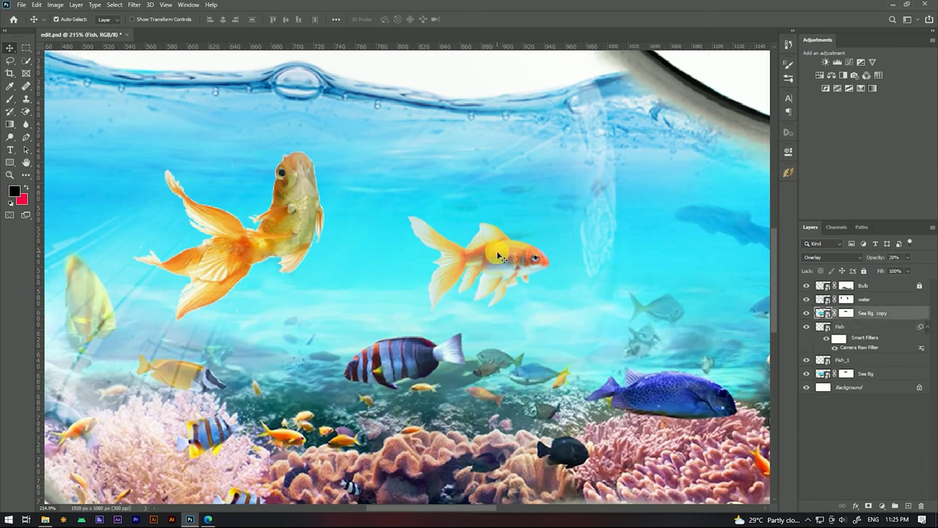
{"action": "left_click", "coordinate": [931, 328]}
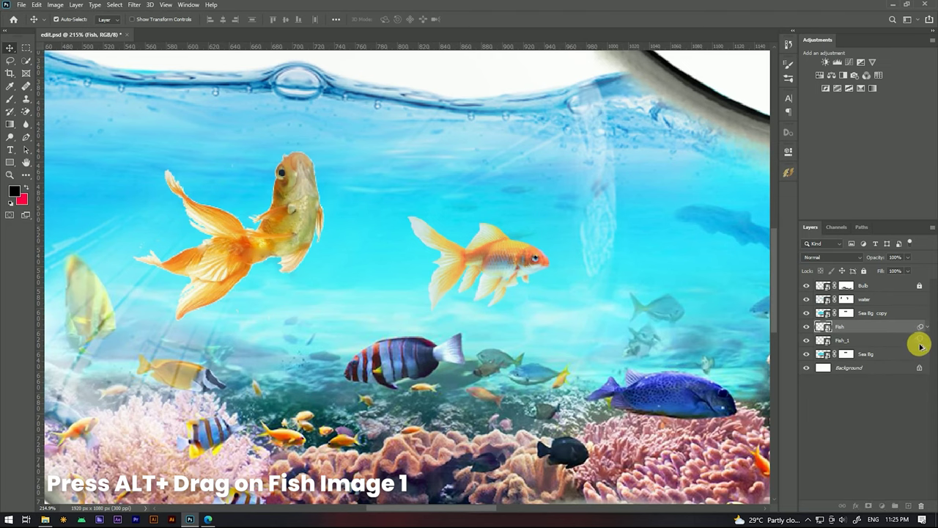
{"action": "left_click_drag", "start_coordinate": [921, 349], "coordinate": [924, 349]}
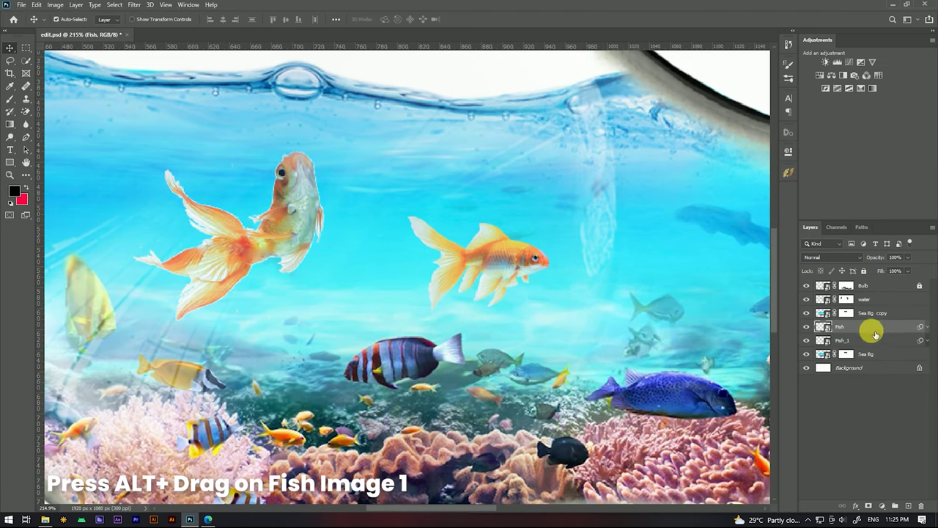
{"action": "scroll", "coordinate": [530, 299], "scroll_direction": "down", "scroll_amount": 3}
{"action": "scroll", "coordinate": [530, 299], "scroll_direction": "down", "scroll_amount": 2}
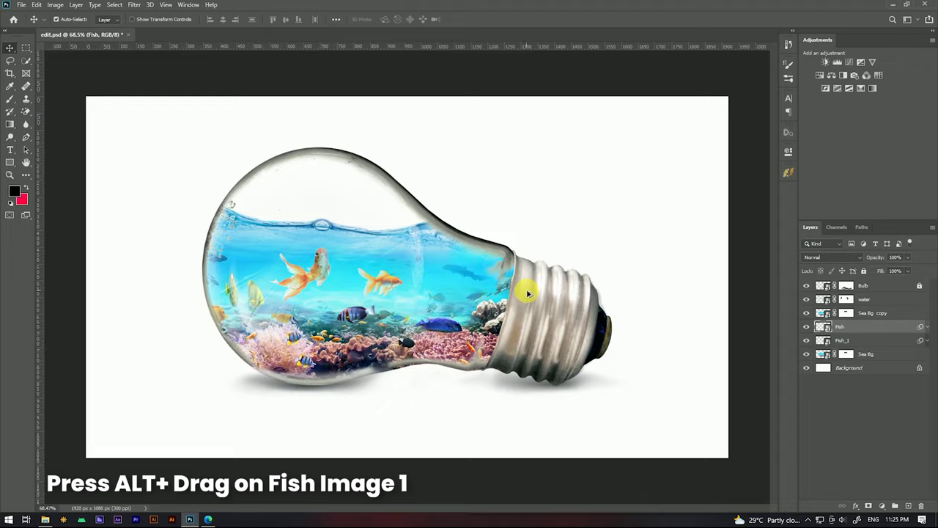
{"action": "scroll", "coordinate": [364, 280], "scroll_direction": "up", "scroll_amount": 4}
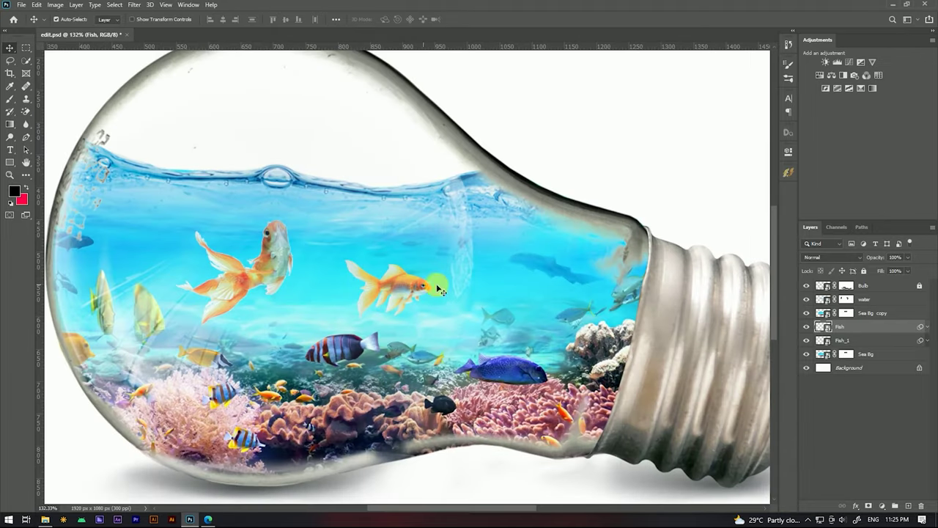
{"action": "scroll", "coordinate": [531, 268], "scroll_direction": "down", "scroll_amount": 3}
{"action": "scroll", "coordinate": [536, 249], "scroll_direction": "down", "scroll_amount": 2}
{"action": "scroll", "coordinate": [610, 267], "scroll_direction": "up", "scroll_amount": 3}
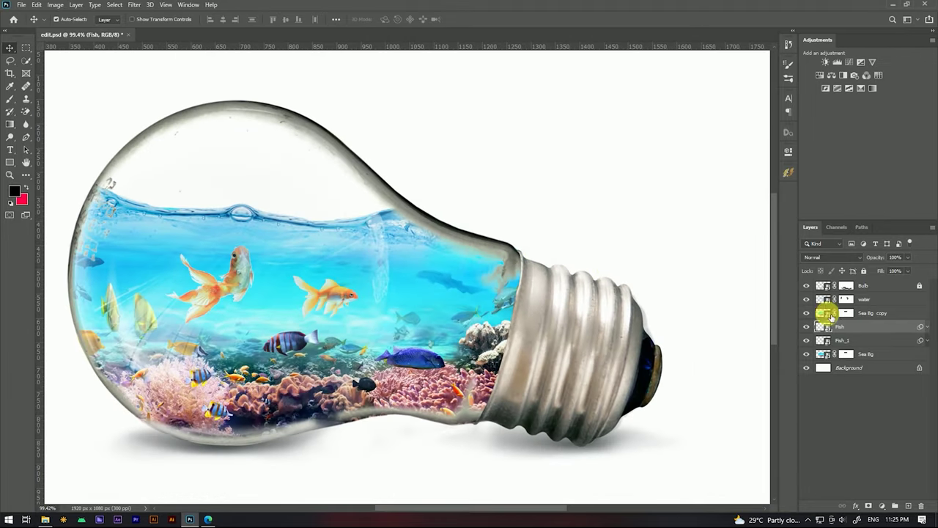
{"action": "left_click", "coordinate": [858, 285]}
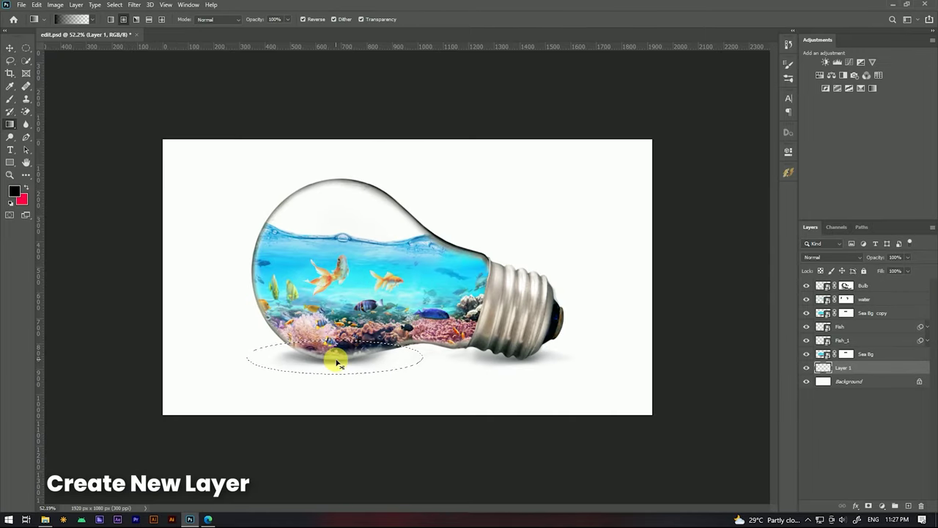
- Draw a black-filled oval shadow beneath the bulb's glass
{"action": "key", "text": "m"}
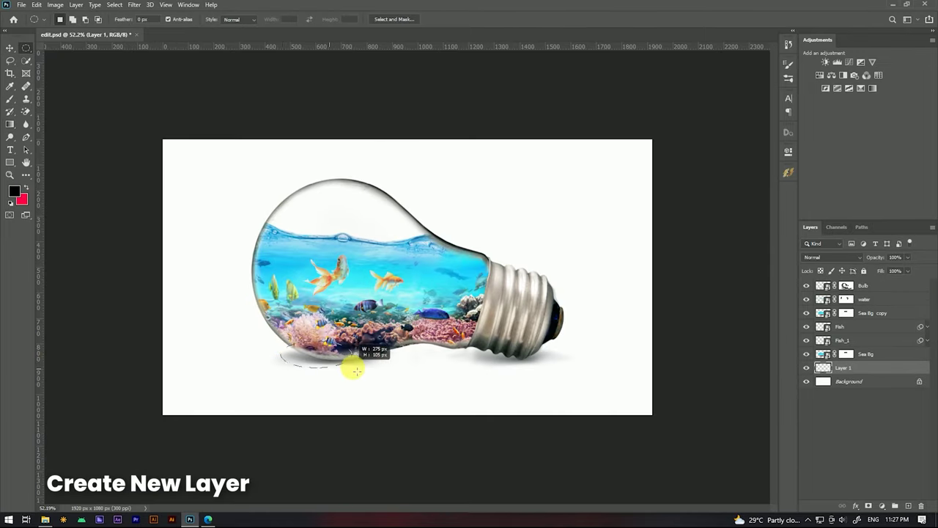
{"action": "left_click_drag", "start_coordinate": [383, 372], "coordinate": [392, 369]}
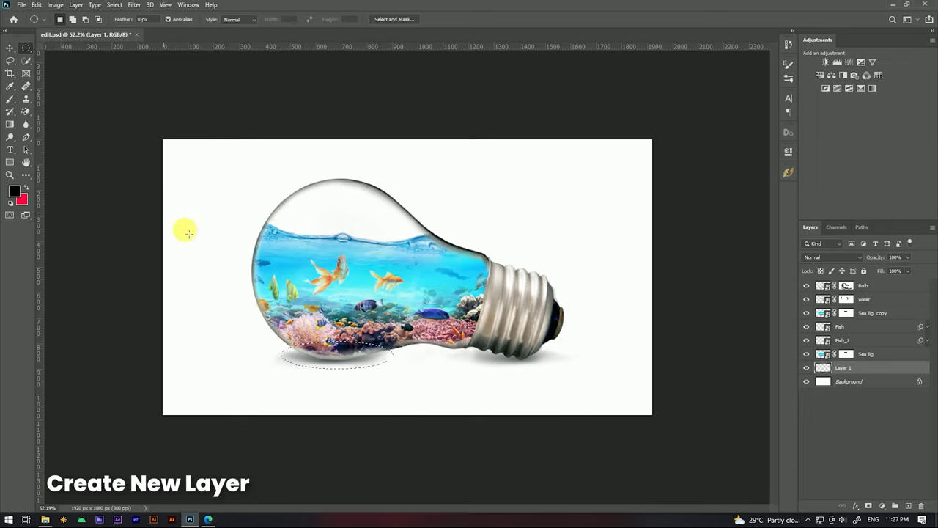
{"action": "left_click", "coordinate": [15, 190]}
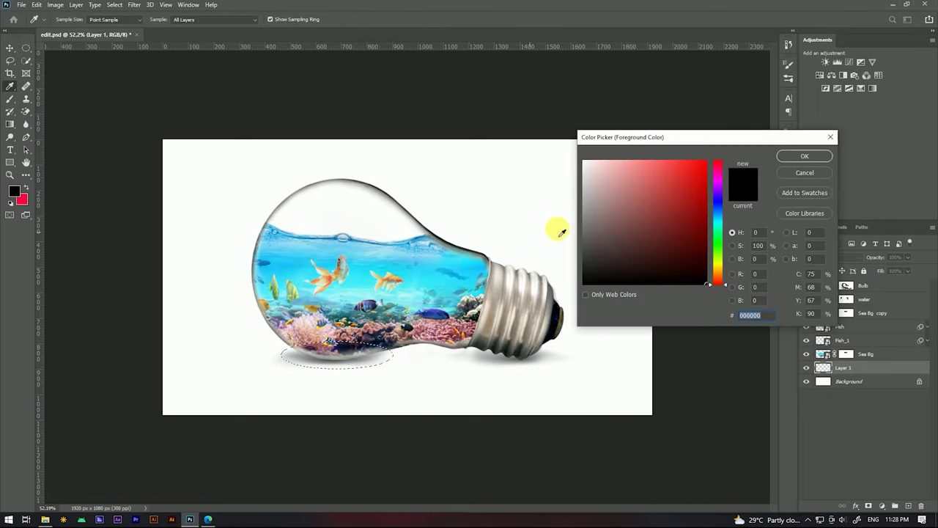
{"action": "left_click", "coordinate": [805, 155]}
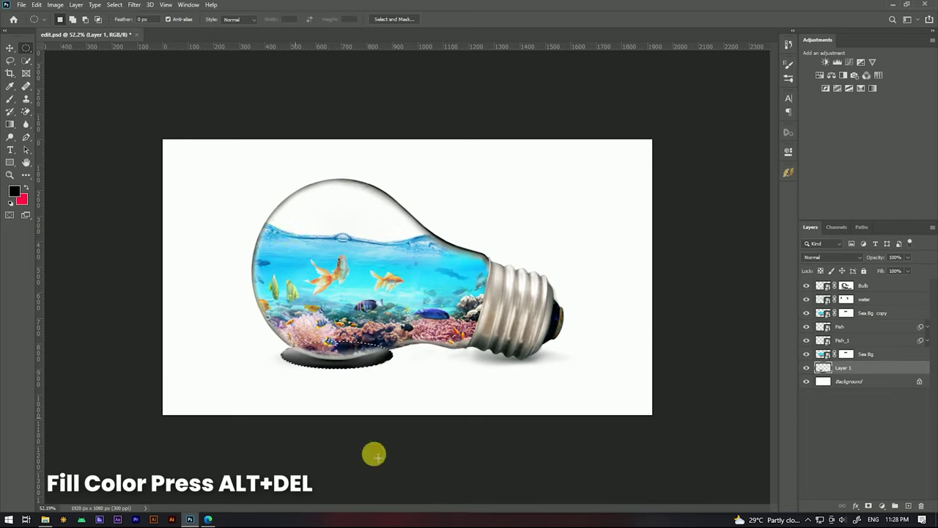
{"action": "key", "text": "ctrl+d"}
{"action": "key", "text": "v"}
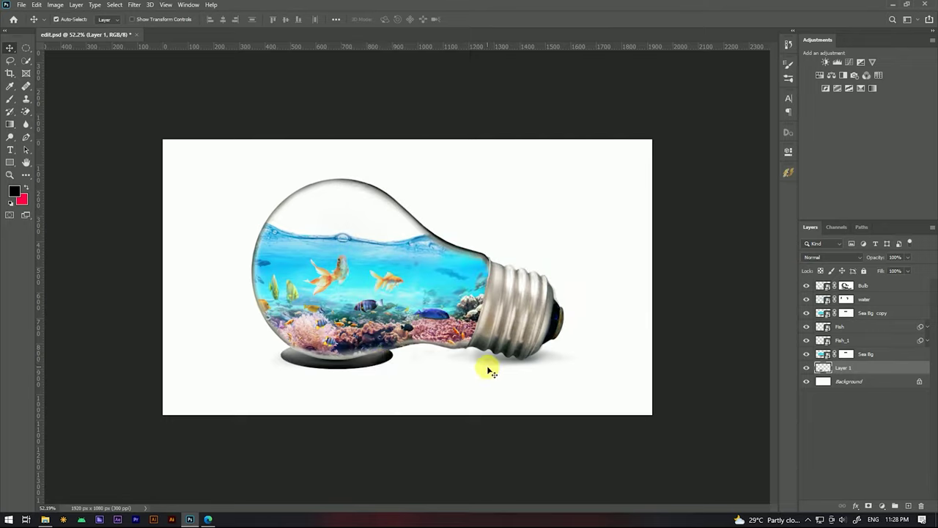
- Duplicate the shadow under the socket and narrow it to about 75% width
{"action": "left_click_drag", "start_coordinate": [390, 359], "coordinate": [544, 362]}
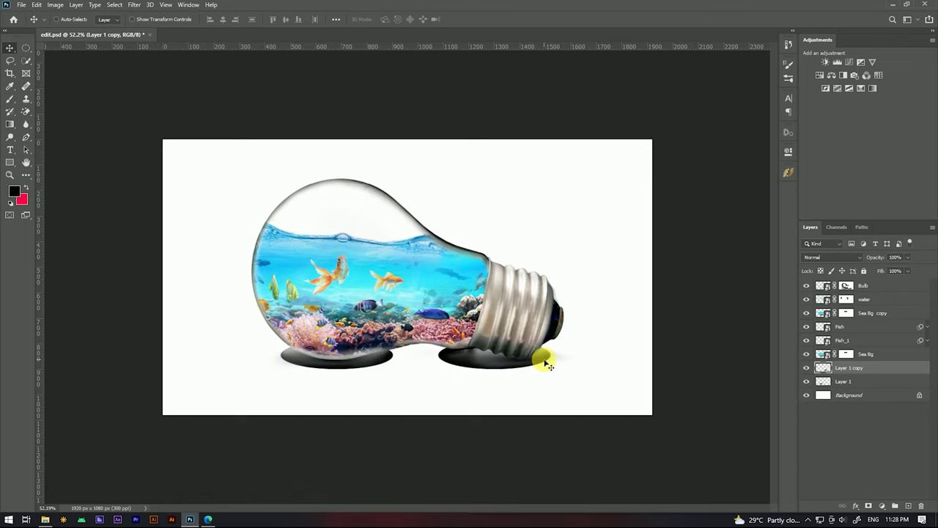
{"action": "key", "text": "ctrl+t"}
{"action": "mouse_move", "coordinate": [555, 361]}
{"action": "left_mouse_down"}
{"action": "mouse_move", "coordinate": [532, 360]}
{"action": "mouse_move", "coordinate": [520, 368]}
{"action": "mouse_move", "coordinate": [529, 371]}
{"action": "left_mouse_up"}
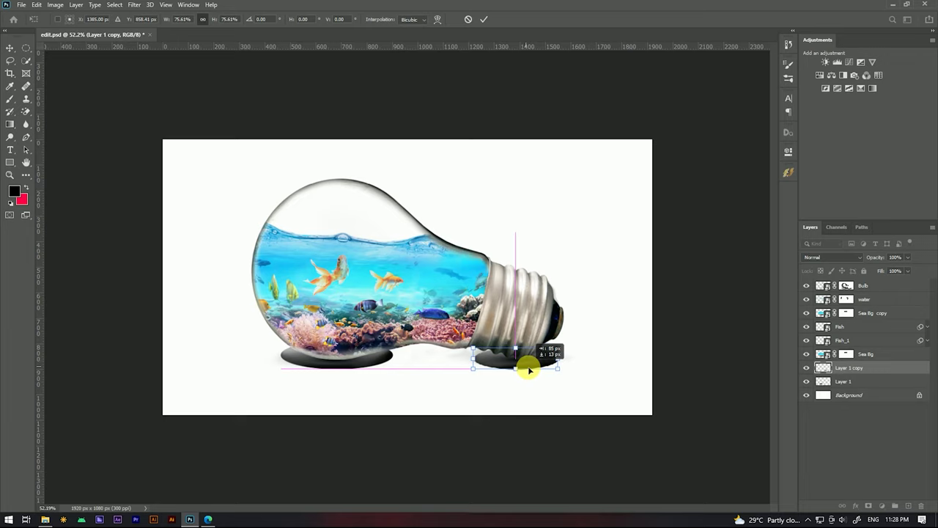
{"action": "left_click", "coordinate": [484, 19]}
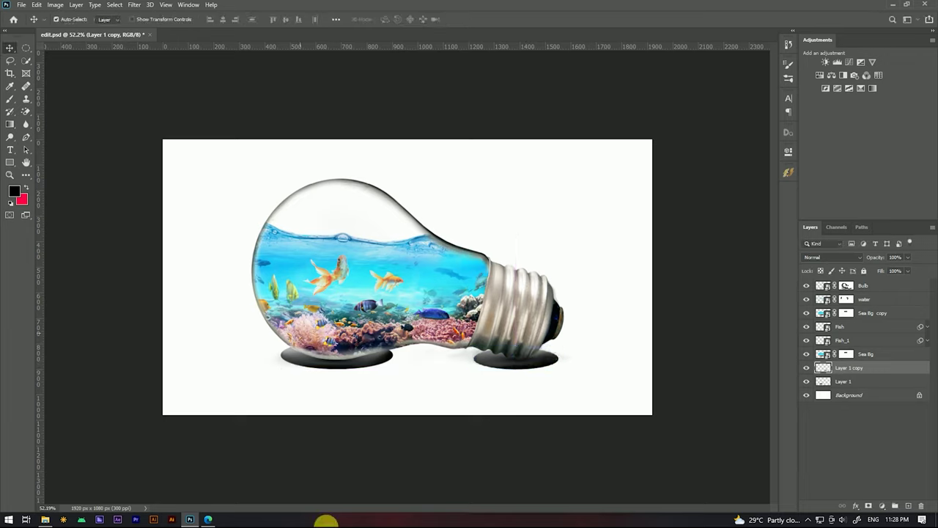
- Merge Layer 1 and Layer 1 copy and convert the result to a Smart Object
{"action": "left_click", "coordinate": [876, 382], "text": "shift"}
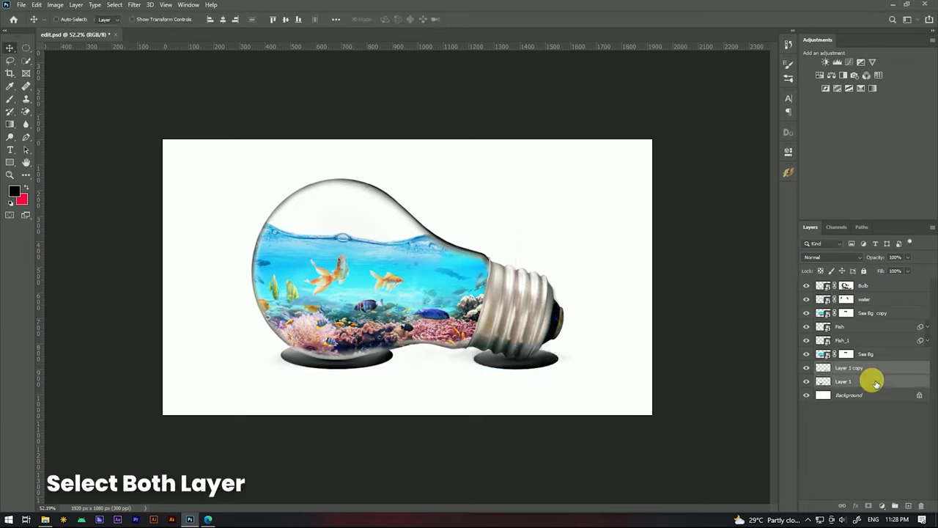
{"action": "right_click", "coordinate": [876, 382]}
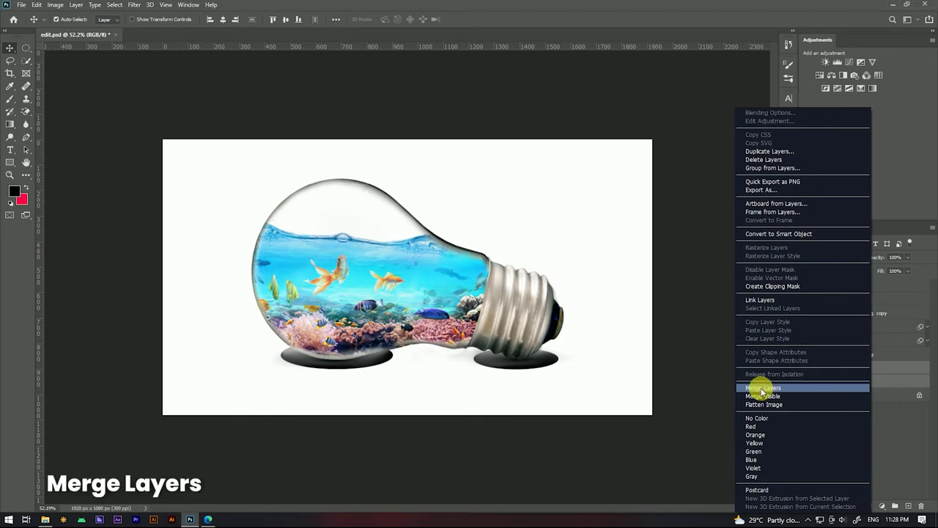
{"action": "left_click", "coordinate": [784, 388]}
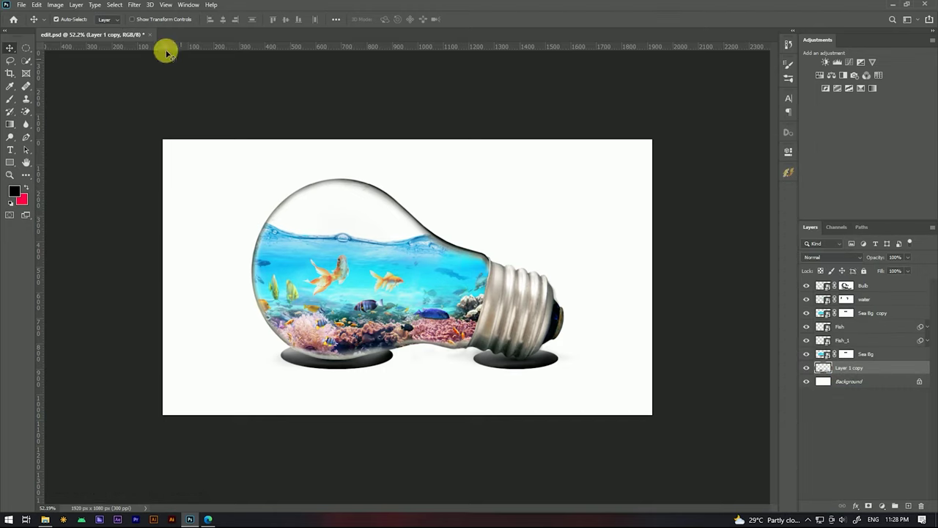
{"action": "right_click", "coordinate": [876, 368]}
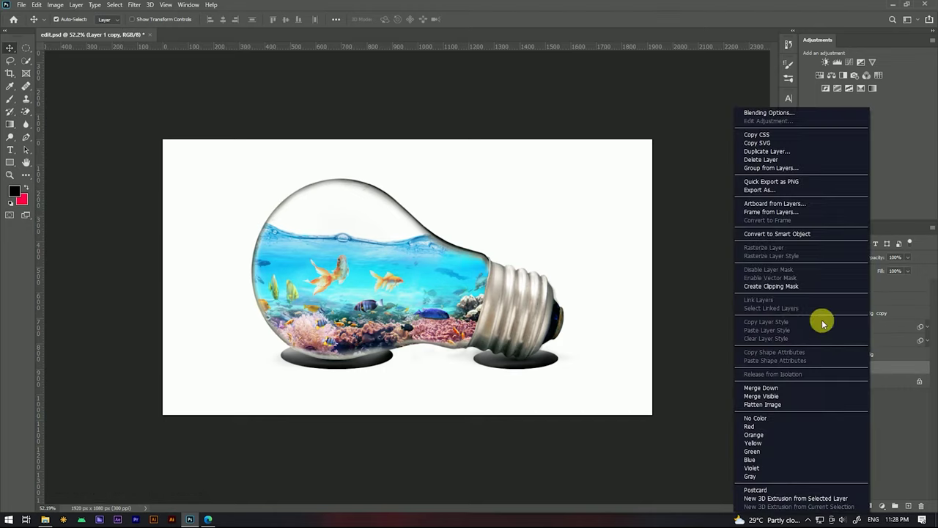
{"action": "left_click", "coordinate": [766, 234]}
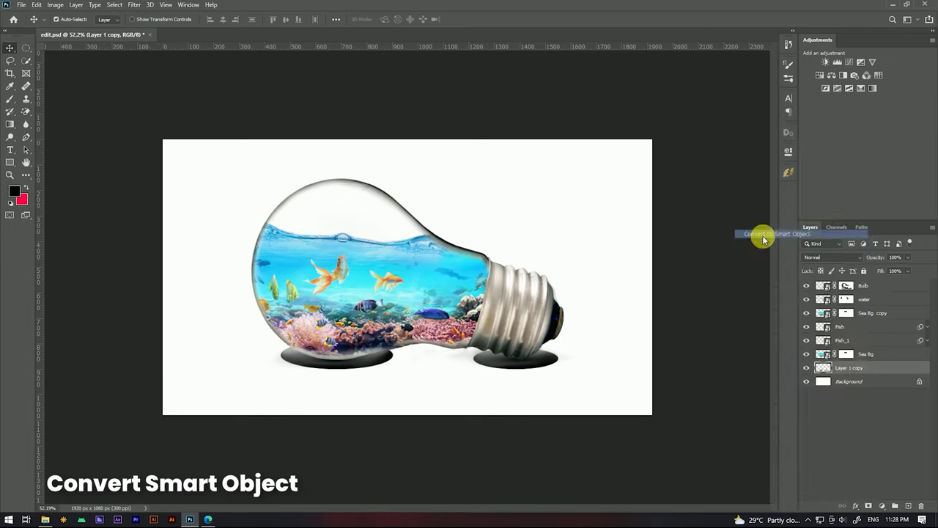
- Apply a 34.6 px Gaussian Blur to the shadow and set its opacity to 30%
{"action": "left_click", "coordinate": [135, 5]}
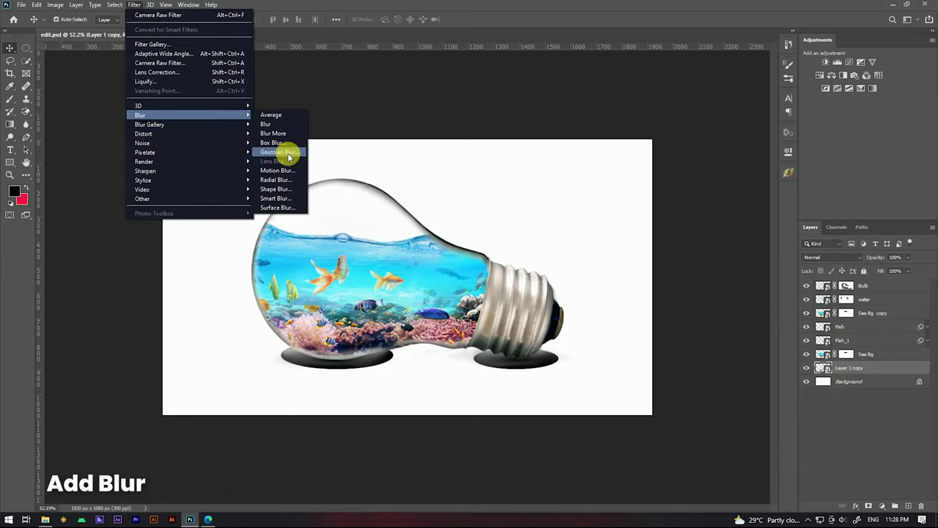
{"action": "left_click", "coordinate": [289, 151]}
{"action": "left_click_drag", "start_coordinate": [627, 257], "coordinate": [607, 261]}
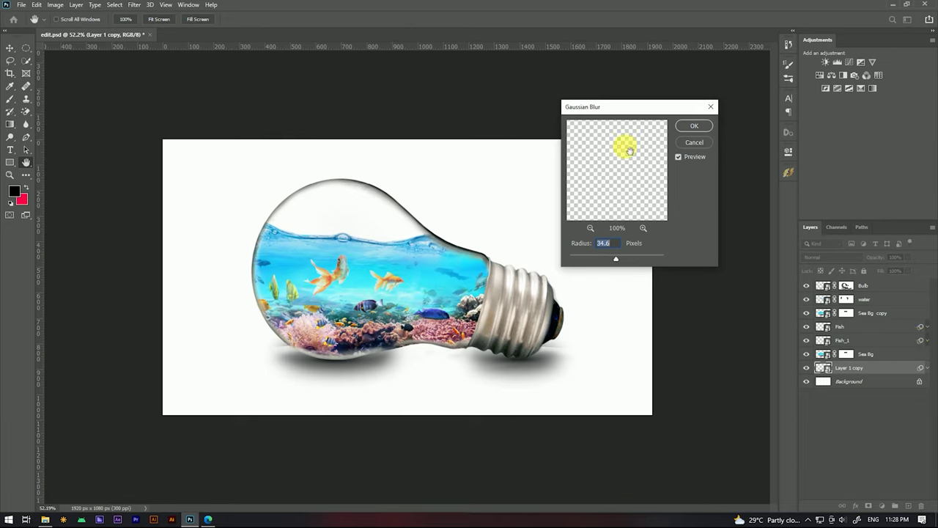
{"action": "left_click", "coordinate": [696, 127]}
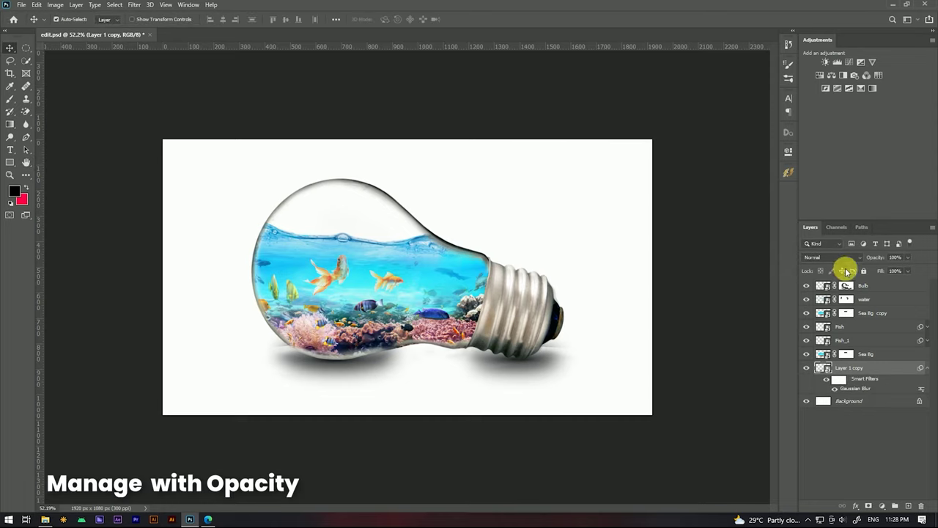
{"action": "type", "text": "30"}
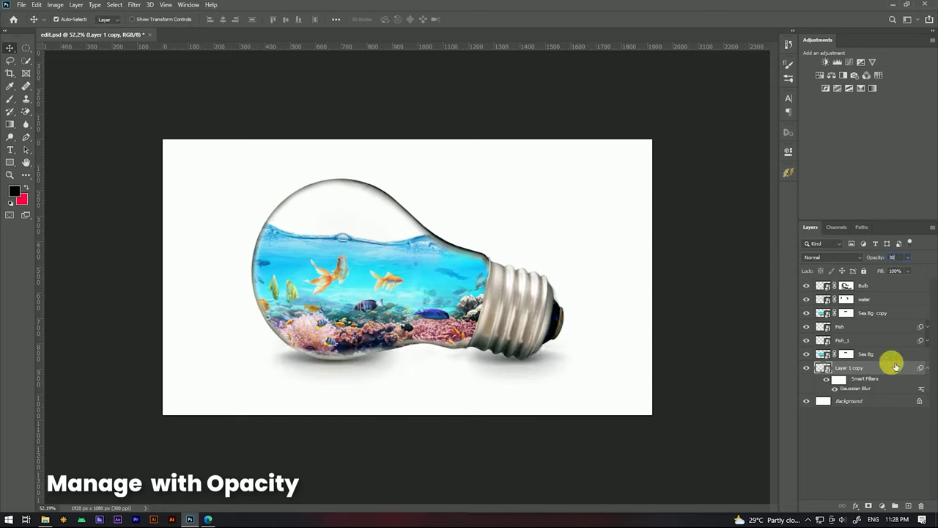
{"action": "left_click", "coordinate": [882, 435]}
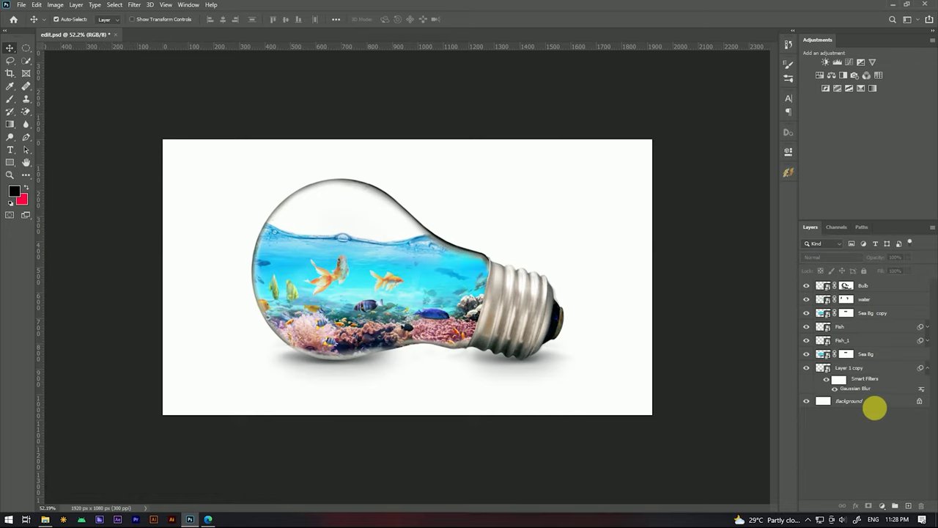
{"action": "left_click", "coordinate": [928, 368]}
{"action": "double_click", "coordinate": [861, 368]}
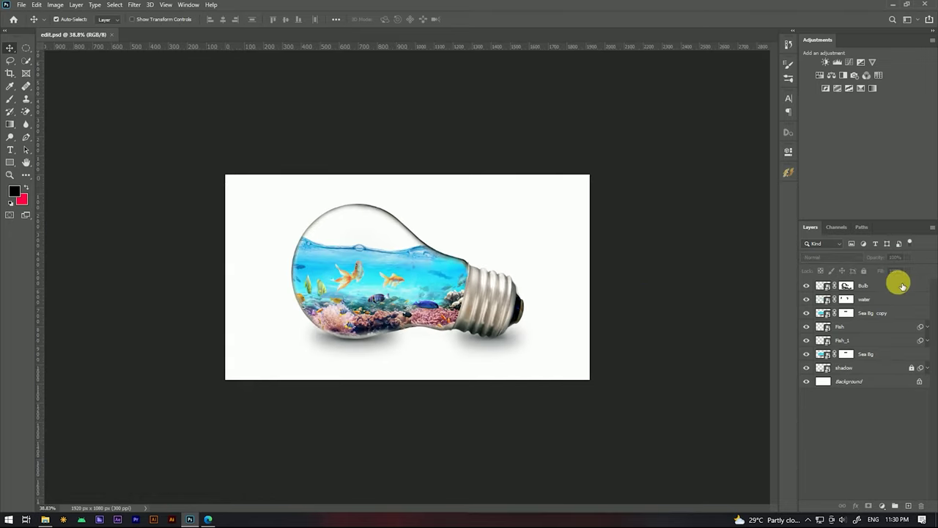
- Group the layers from Bulb down to Sea Bg into Group 1
{"action": "left_click", "coordinate": [902, 286]}
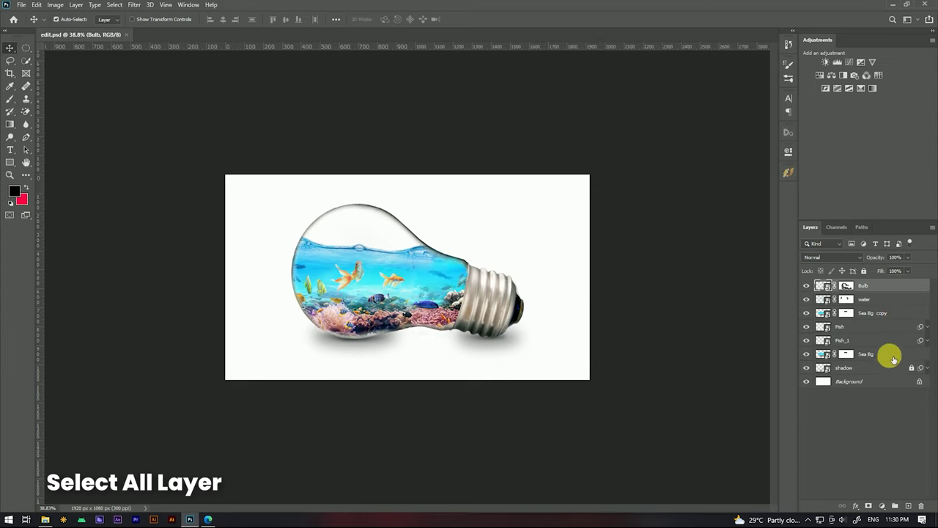
{"action": "left_click", "coordinate": [893, 359], "text": "shift"}
{"action": "right_click", "coordinate": [893, 359]}
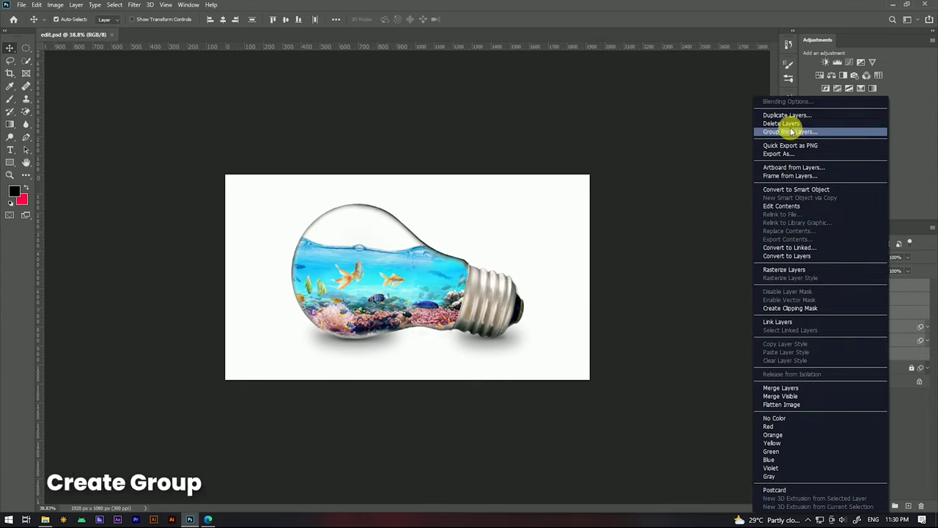
{"action": "left_click", "coordinate": [791, 133]}
{"action": "left_click", "coordinate": [542, 157]}
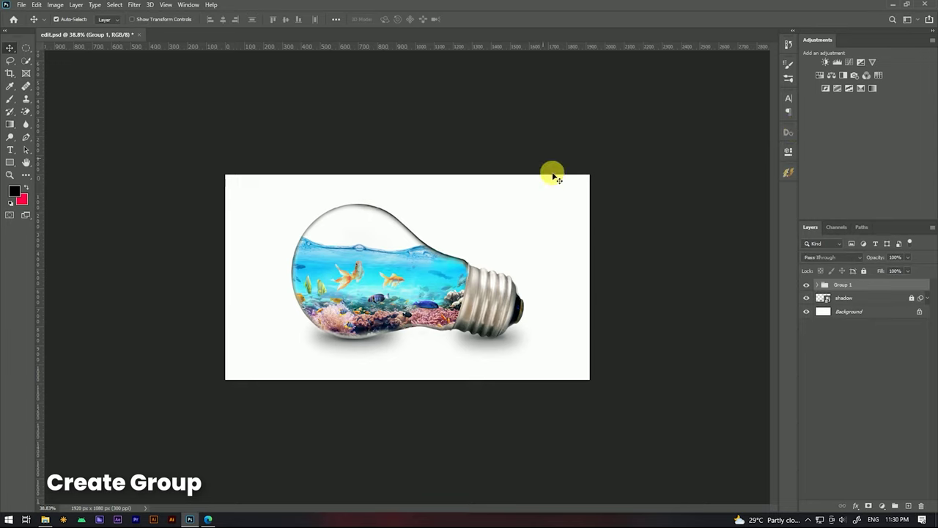
- Stamp all visible layers into a new layer, convert it to a smart object named Final
{"action": "key", "text": "ctrl+shift+alt+e"}
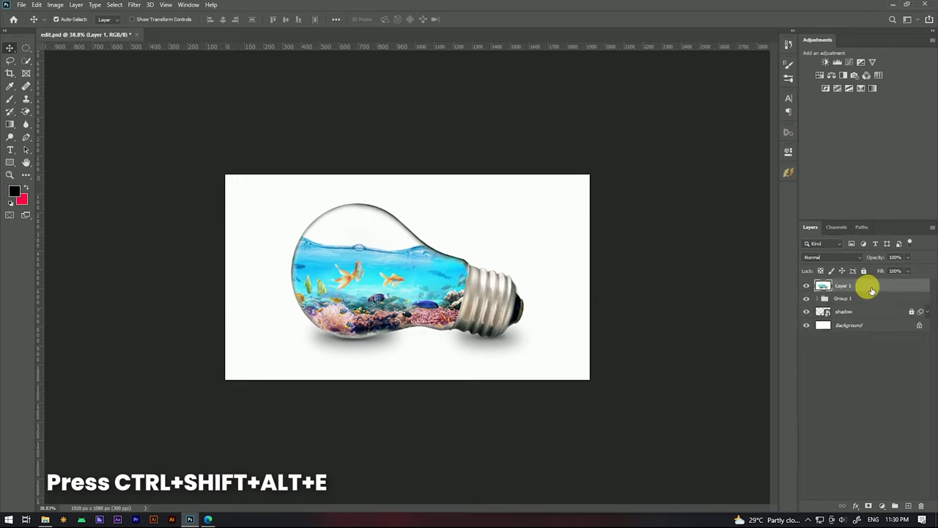
{"action": "right_click", "coordinate": [862, 279]}
{"action": "left_click", "coordinate": [834, 234]}
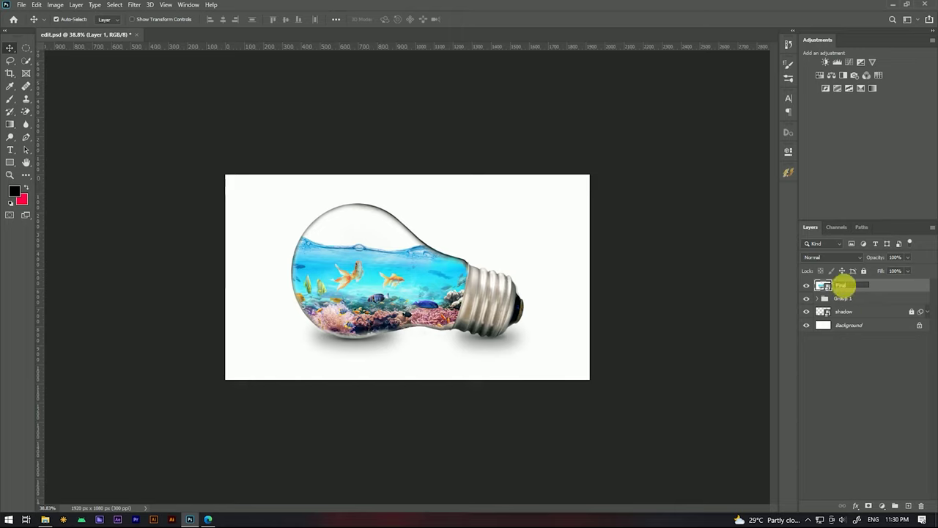
{"action": "key", "text": "Return"}
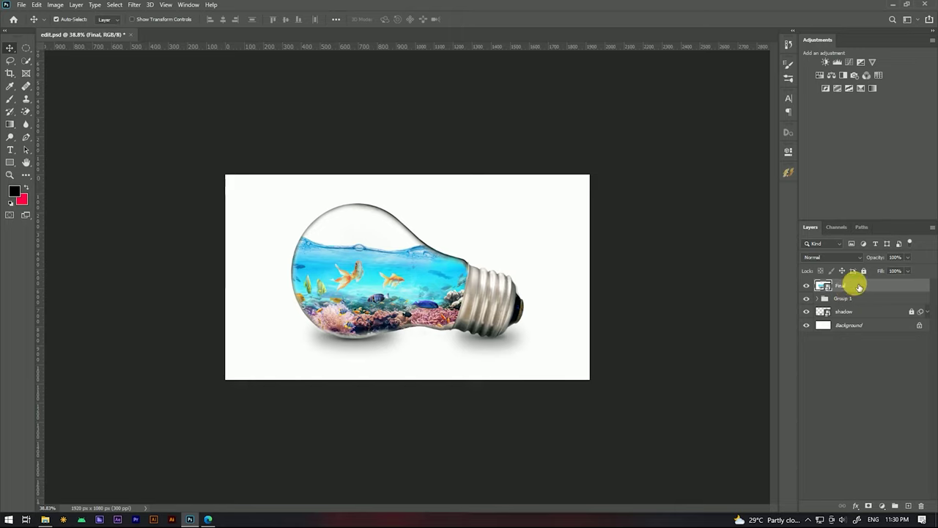
{"action": "left_click", "coordinate": [135, 5]}
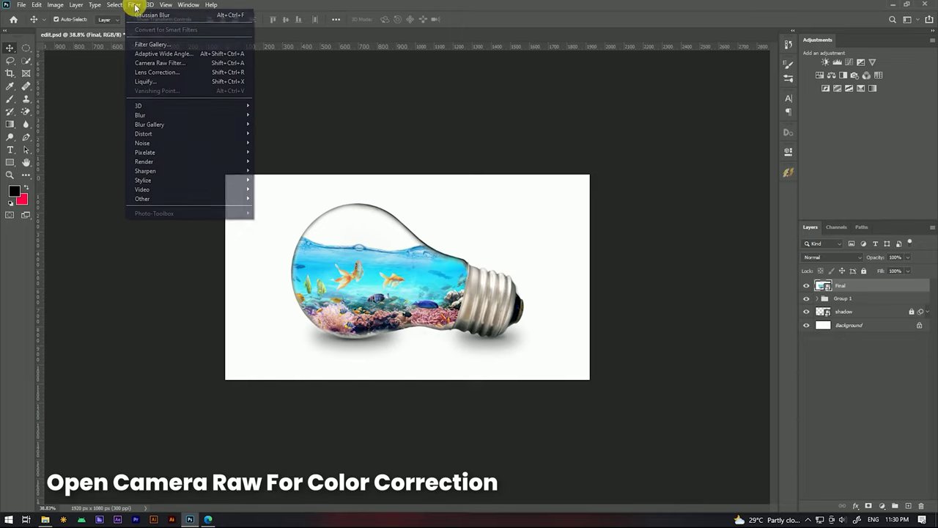
- Apply a Camera Raw Filter: contrast +38, vibrance +15, saturation +28, red primary hue -27, blue primary saturation +6
{"action": "left_click", "coordinate": [161, 63]}
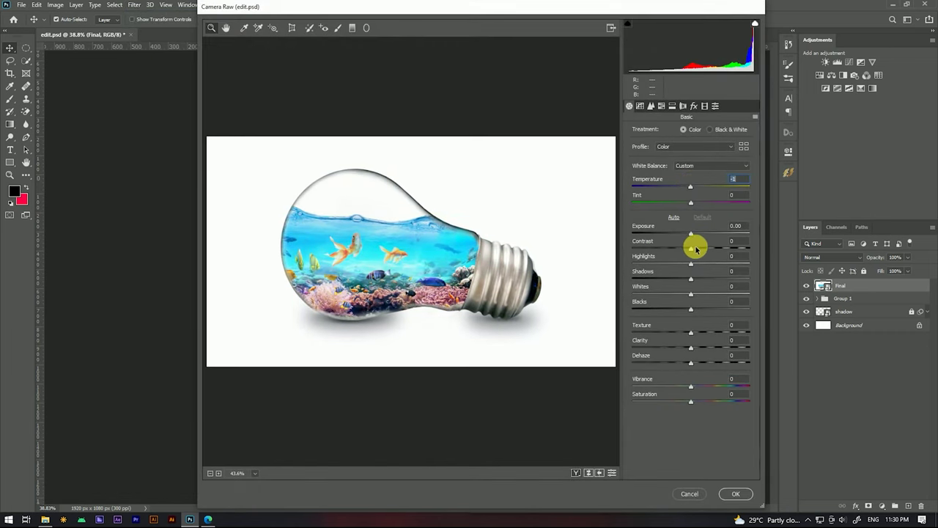
{"action": "left_click_drag", "start_coordinate": [694, 248], "coordinate": [709, 250]}
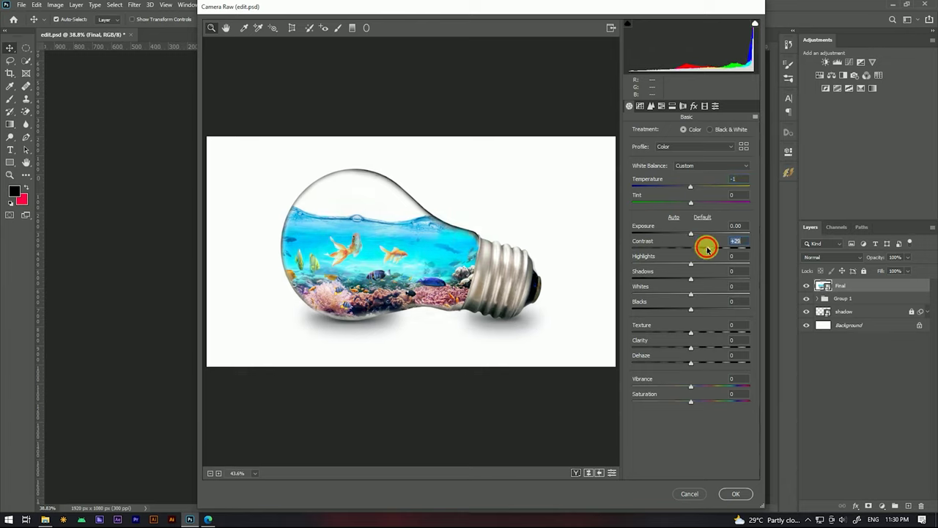
{"action": "left_click", "coordinate": [695, 382]}
{"action": "left_click_drag", "start_coordinate": [701, 382], "coordinate": [703, 403]}
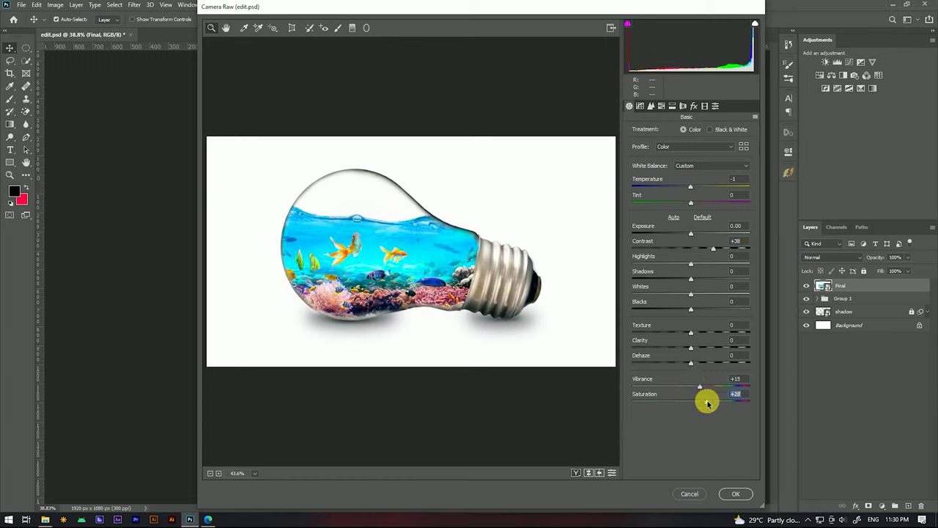
{"action": "left_click", "coordinate": [704, 106]}
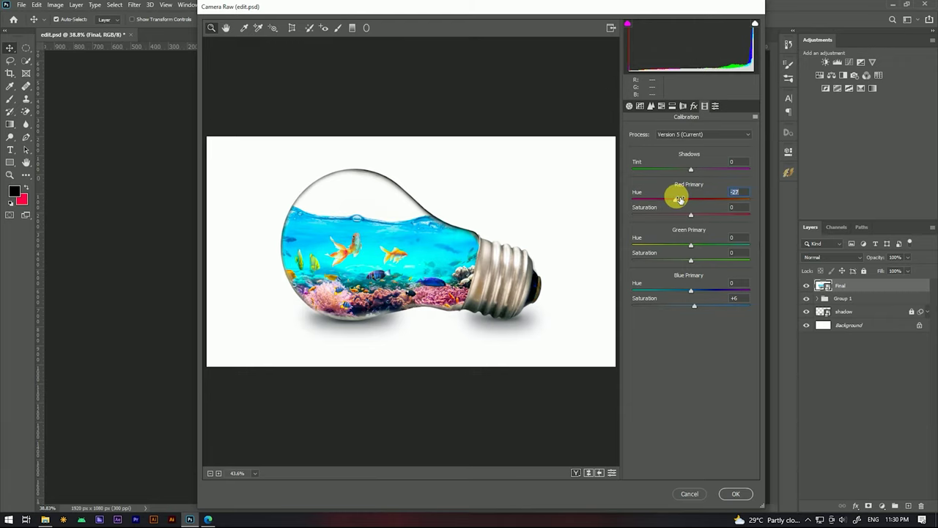
{"action": "left_click", "coordinate": [735, 494]}
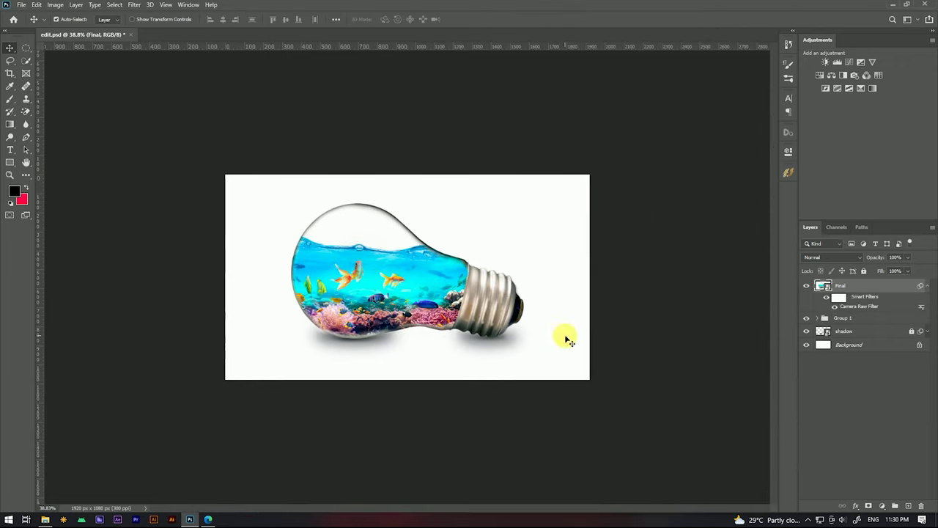
{"action": "scroll", "coordinate": [416, 264], "scroll_direction": "down", "scroll_amount": 1}
{"action": "scroll", "coordinate": [415, 262], "scroll_direction": "up", "scroll_amount": 1}
{"action": "scroll", "coordinate": [415, 262], "scroll_direction": "up", "scroll_amount": 2}
{"action": "key", "text": "ctrl"}
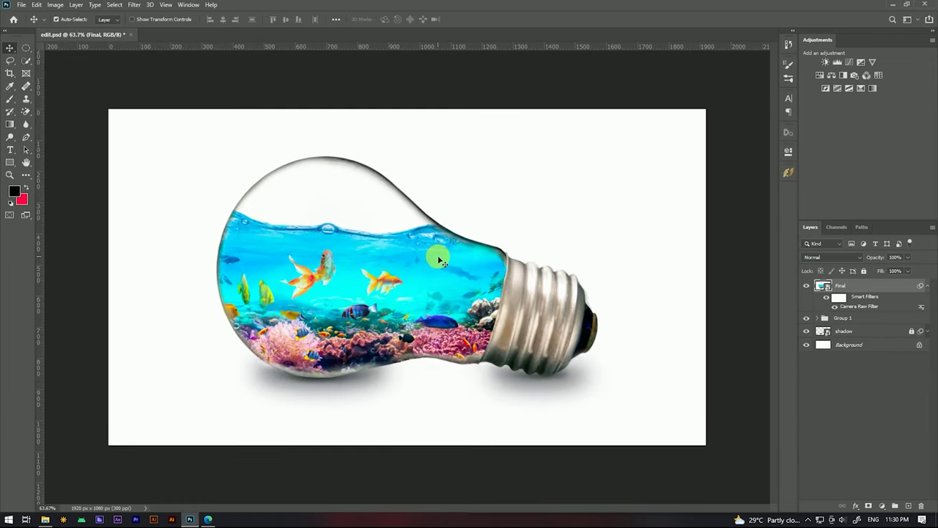